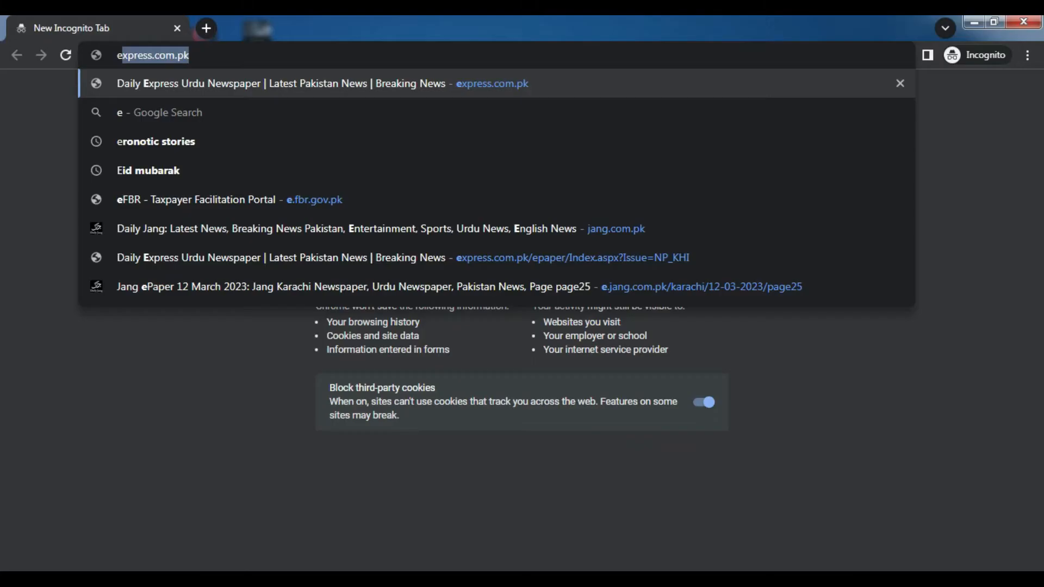
Go to e.fbr.gov.pk from the suggested address to load the eFBR login page
type(".")
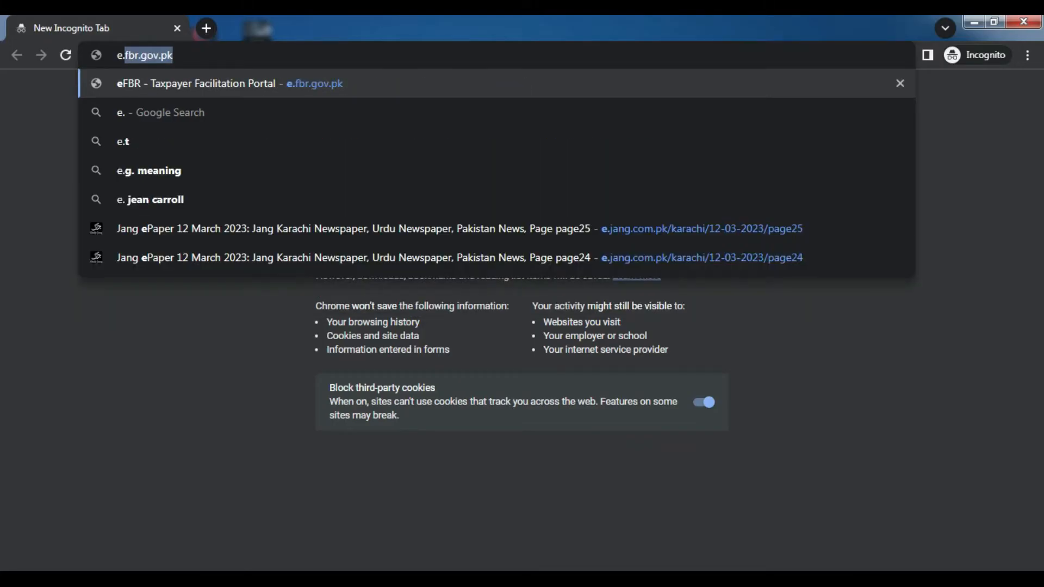
key("Right")
key("Return")
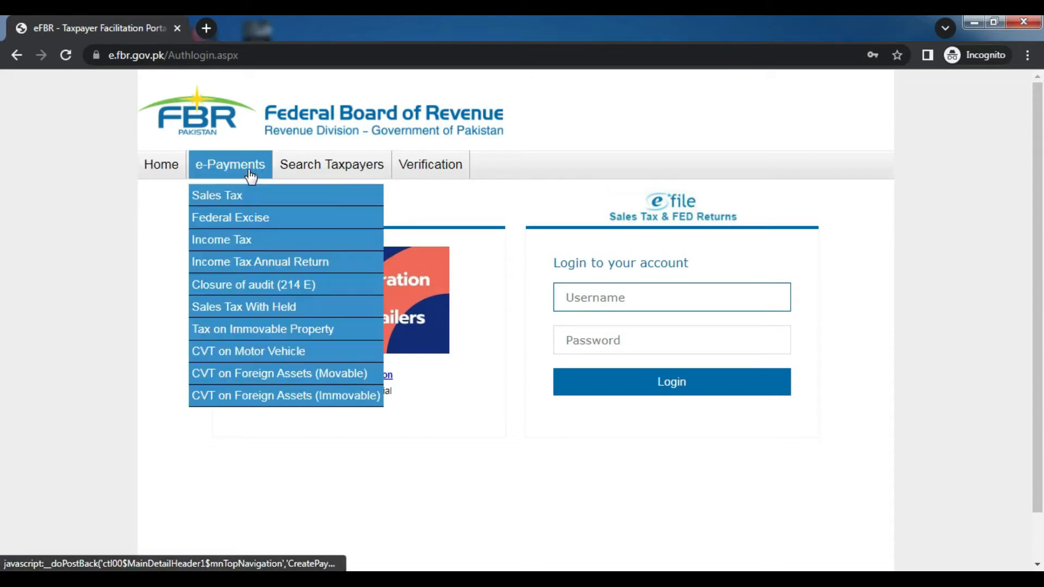
mouse_move(306, 170)
mouse_move(418, 176)
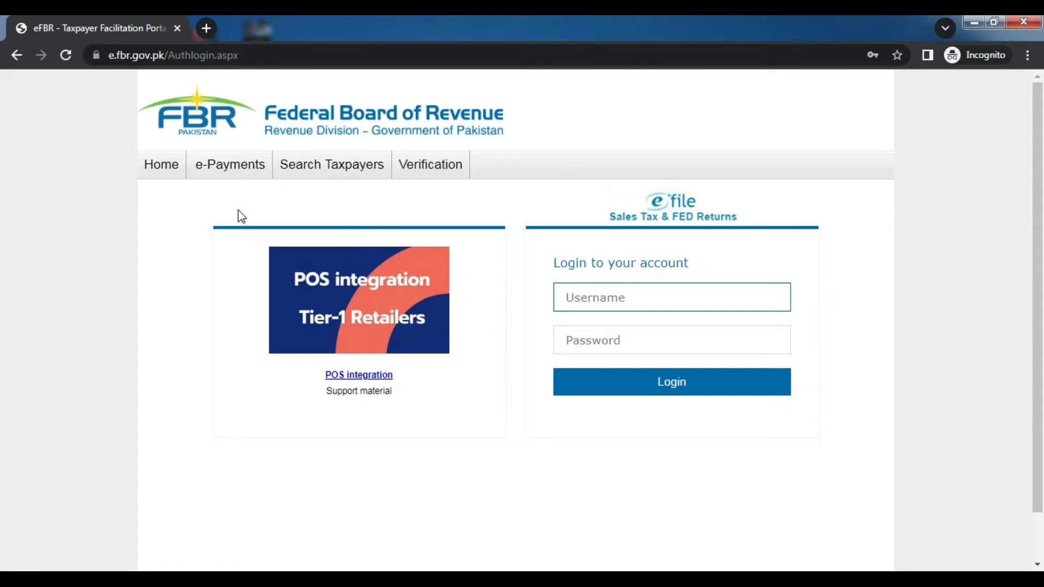
mouse_move(242, 175)
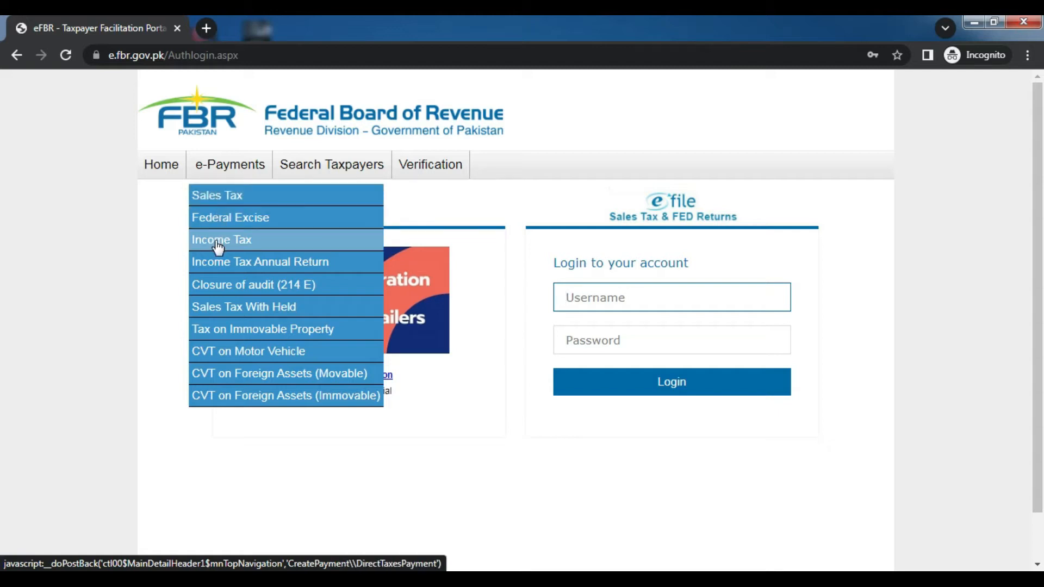
Open e-Payments > Sales Tax and choose Payment Year 2023 and Payment Month Apr, 2023
left_click(219, 197)
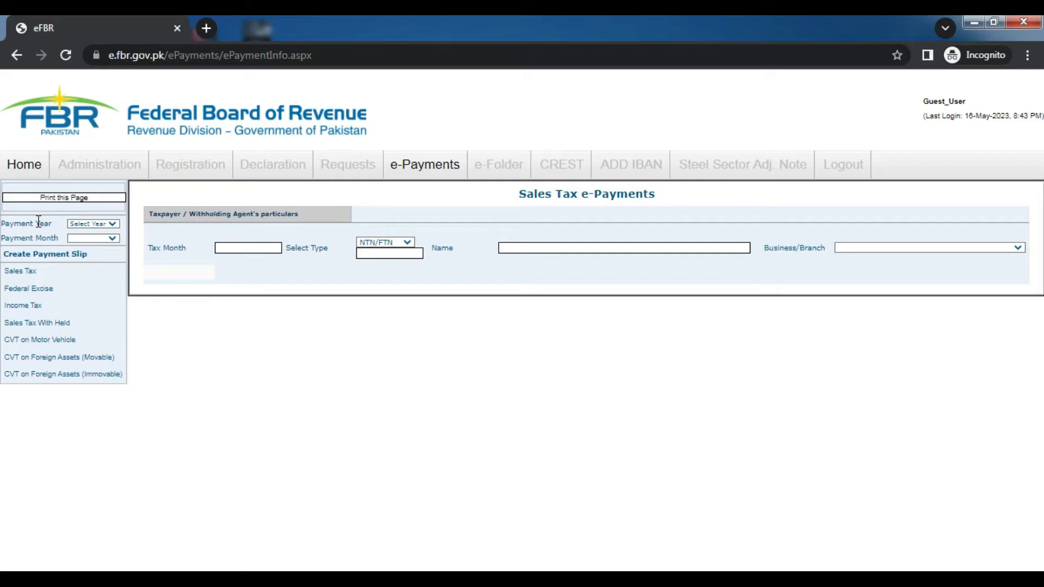
left_click(106, 224)
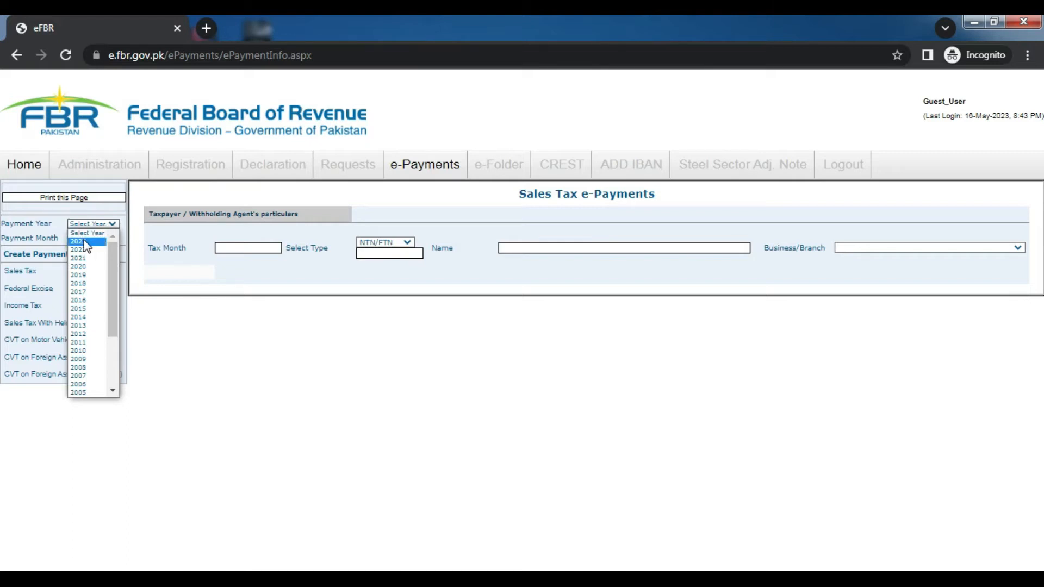
left_click(84, 242)
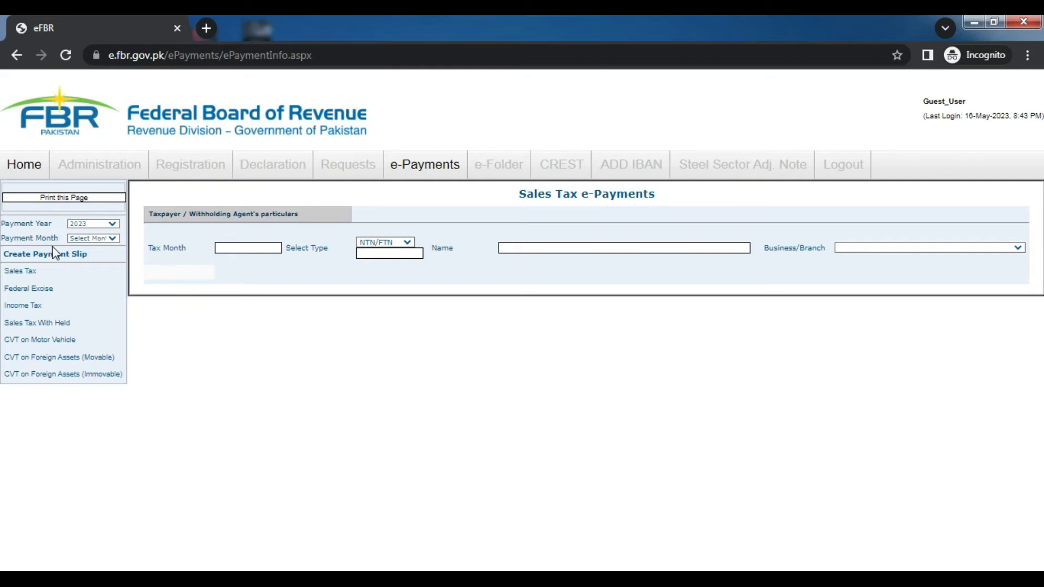
left_click(87, 237)
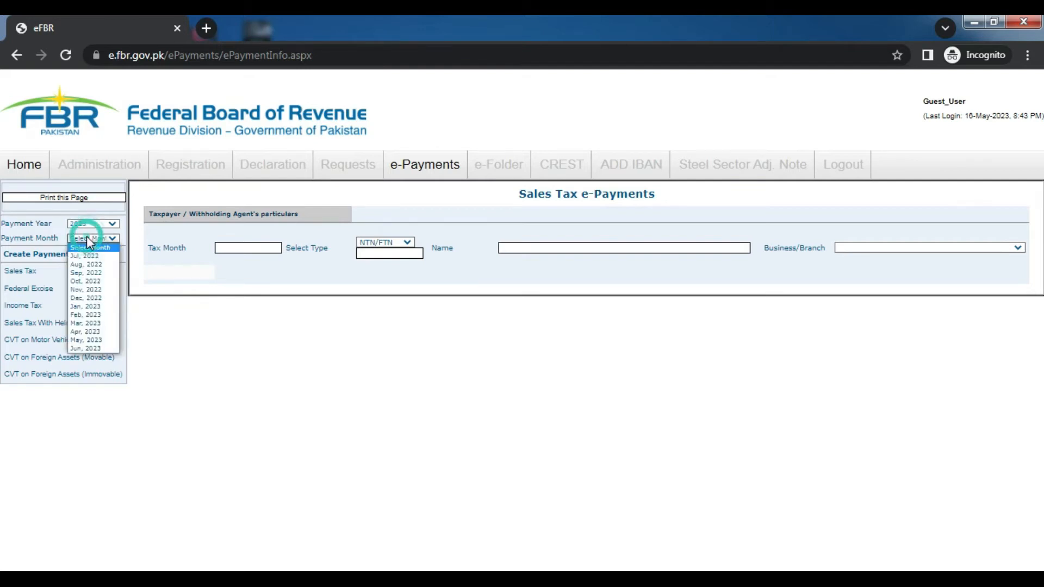
left_click(99, 333)
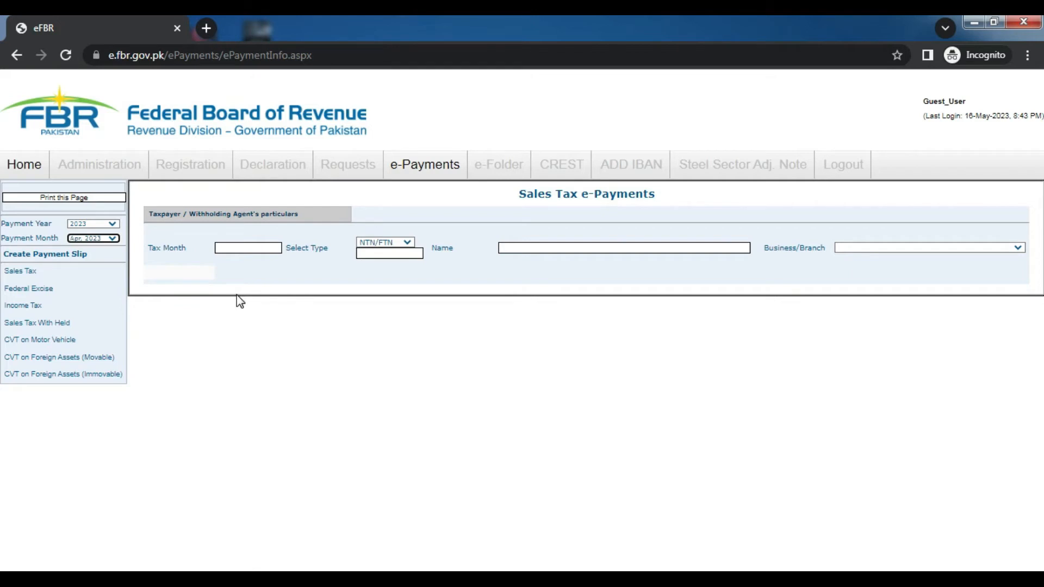
Set Select Type to CNIC and enter the taxpayer's CNIC number to look up their name
left_click(408, 245)
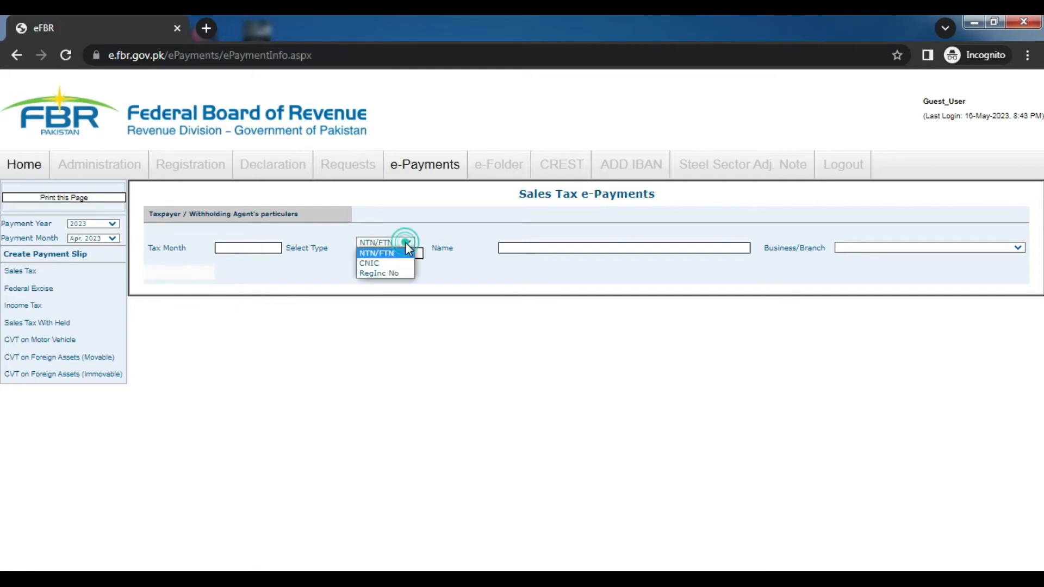
left_click(374, 264)
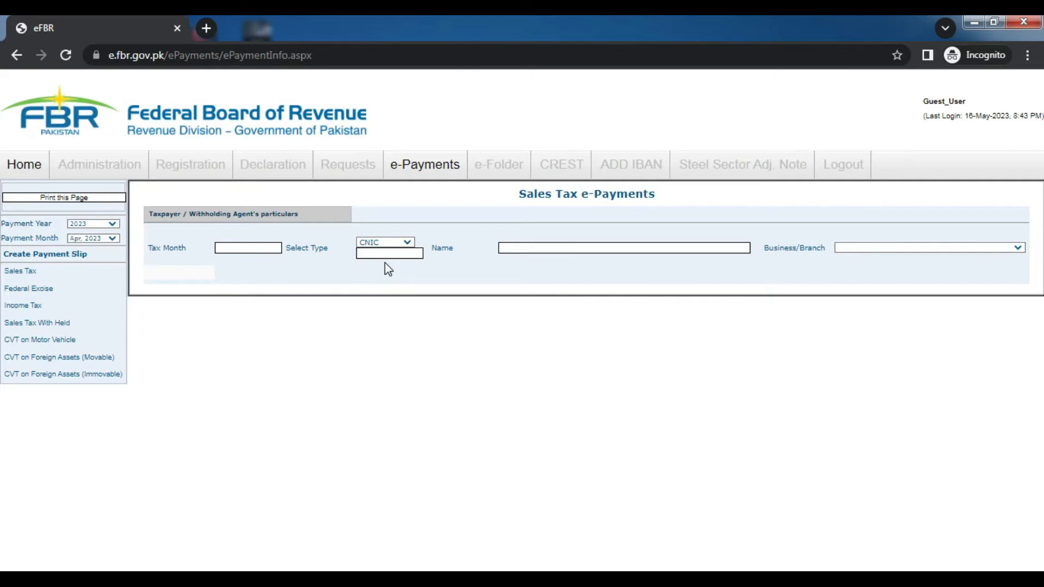
left_click(395, 251)
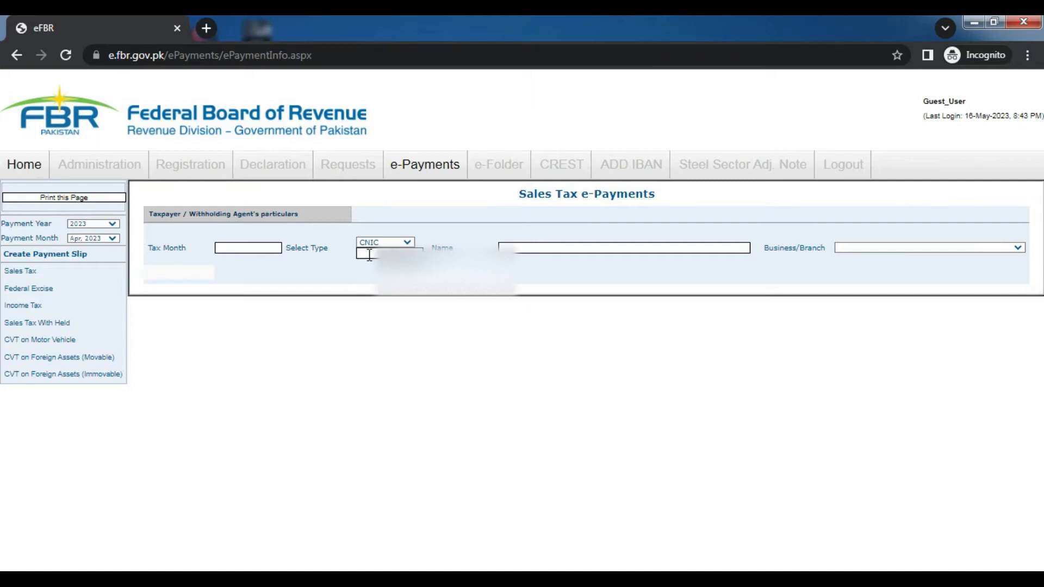
left_click(369, 254)
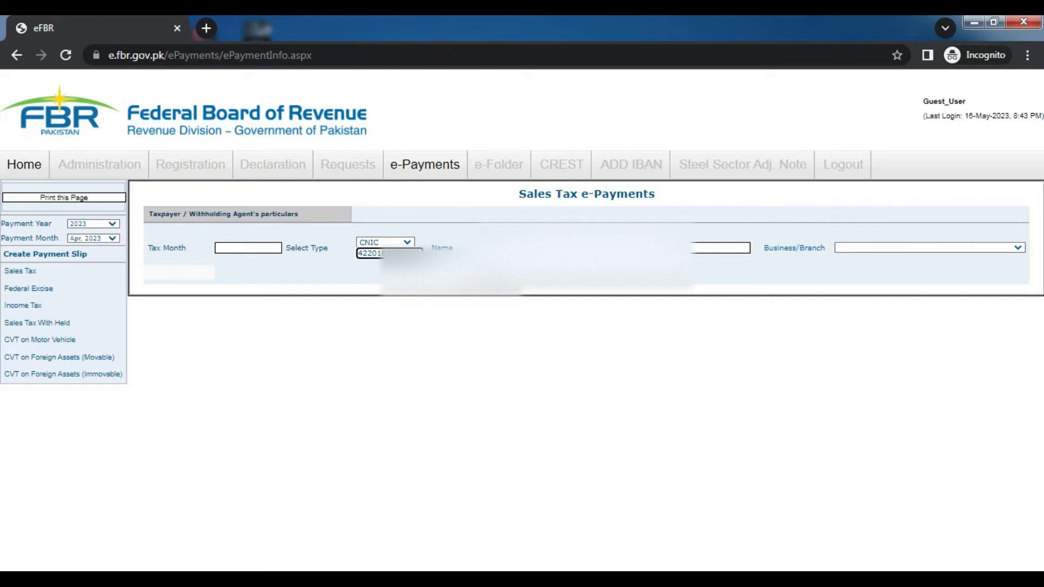
key("Tab")
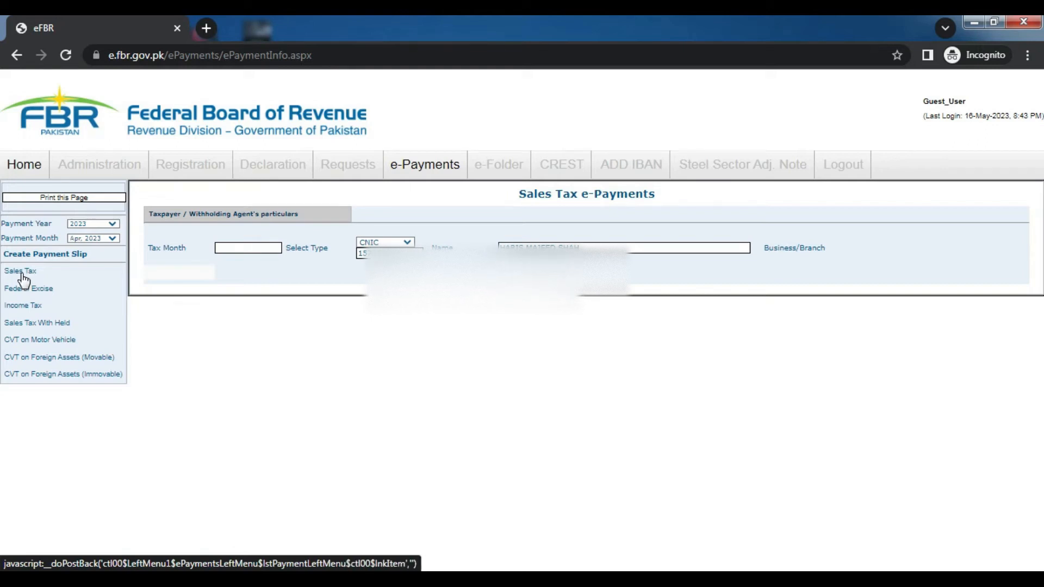
Open the Sales Tax payment slip form and pick the business from the Businesses dropdown
left_click(22, 274)
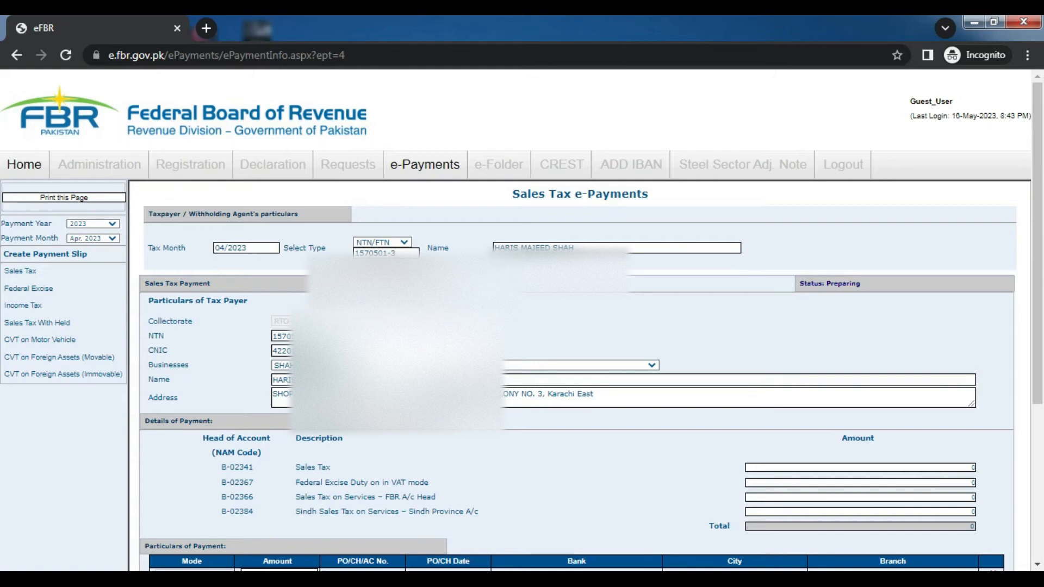
scroll(4, 331, "down", 3)
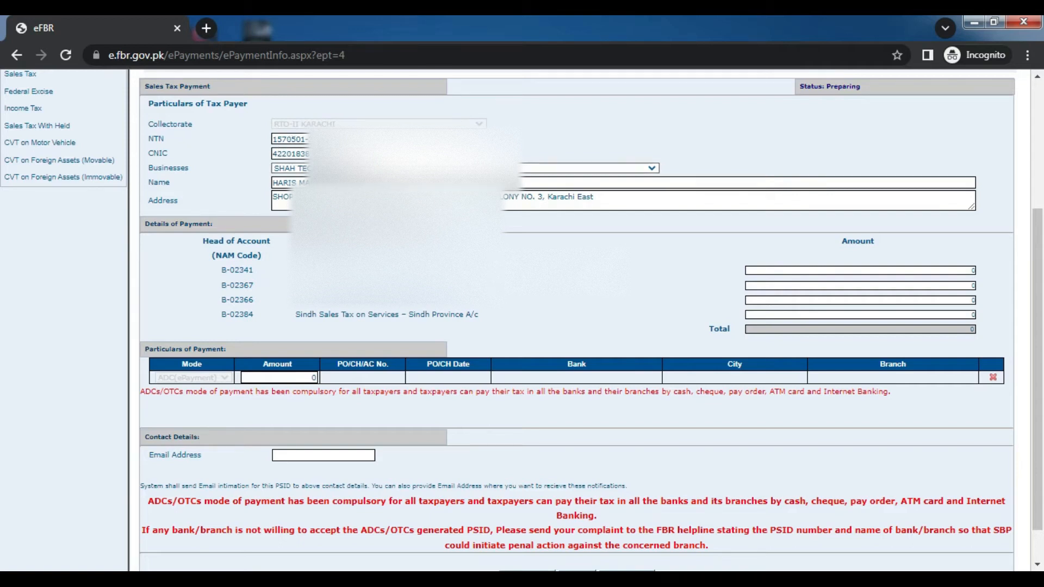
left_click(650, 169)
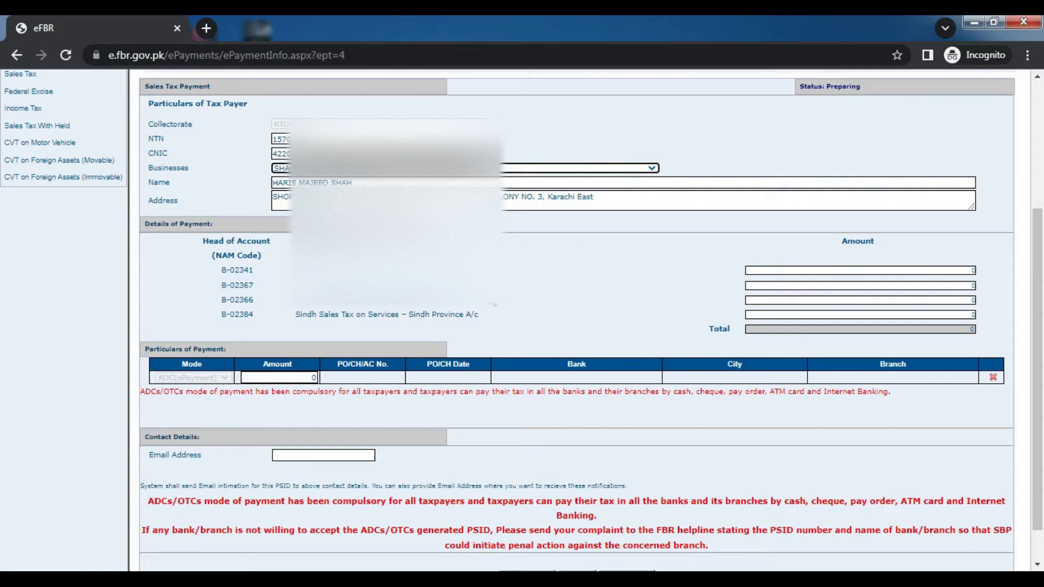
Enter 2,000 as the B-02341 Sales Tax amount and as the amount paid
left_click(944, 269)
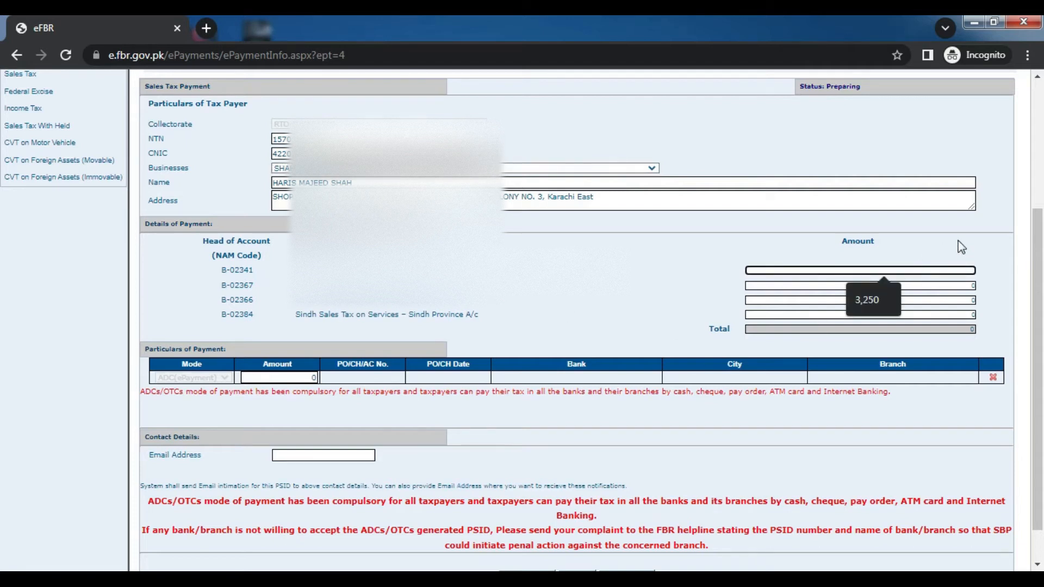
type("3")
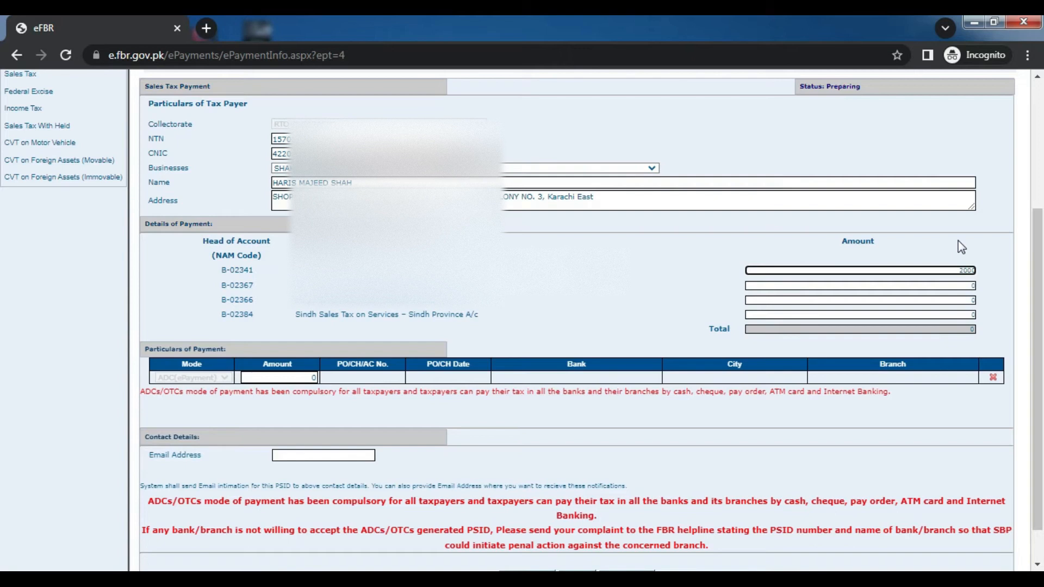
left_click(958, 244)
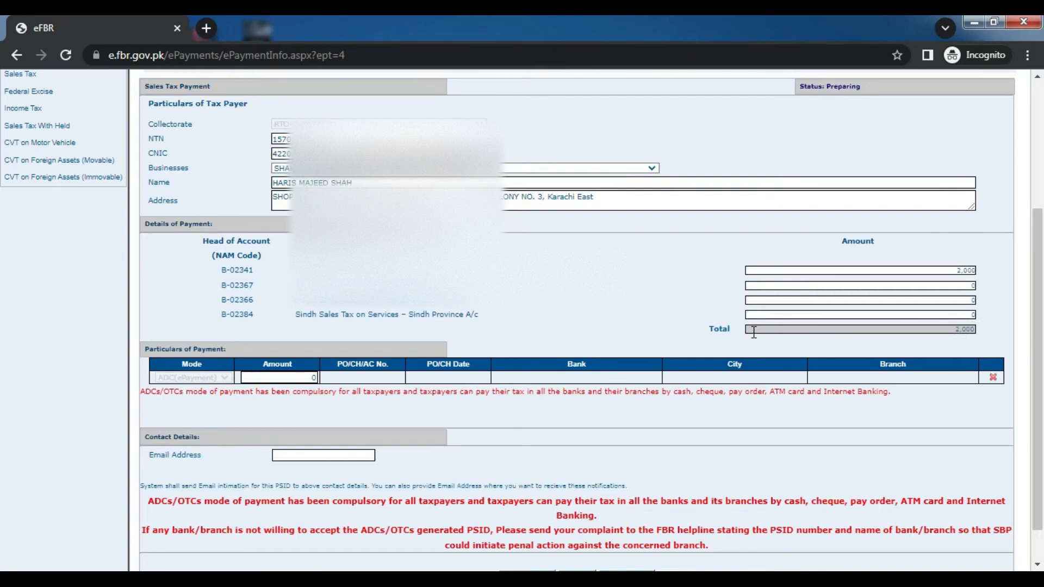
left_click(279, 377)
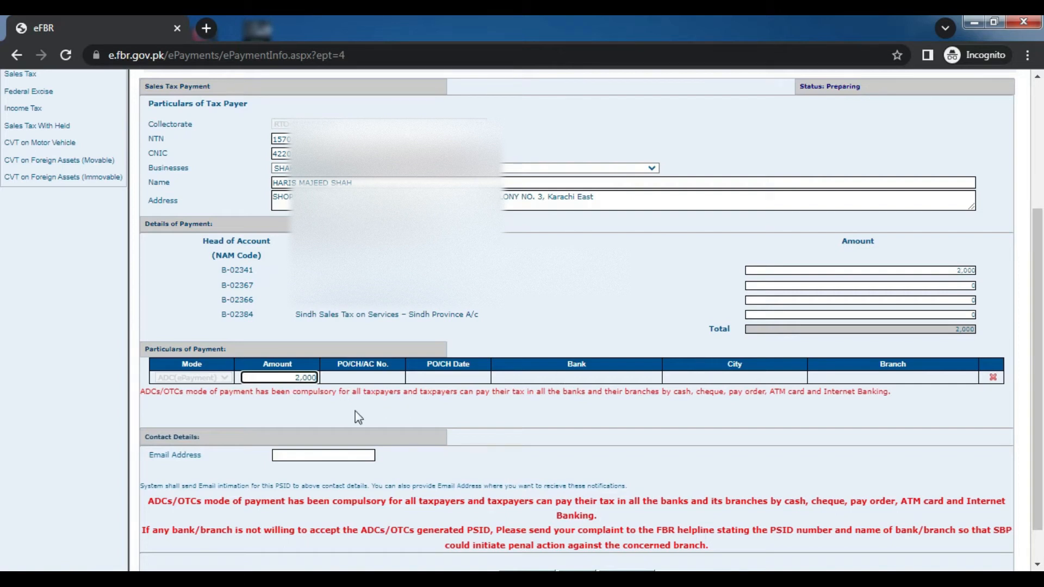
Fill in the contact e-mail address and create the payment challan
scroll(5, 435, "down", 1)
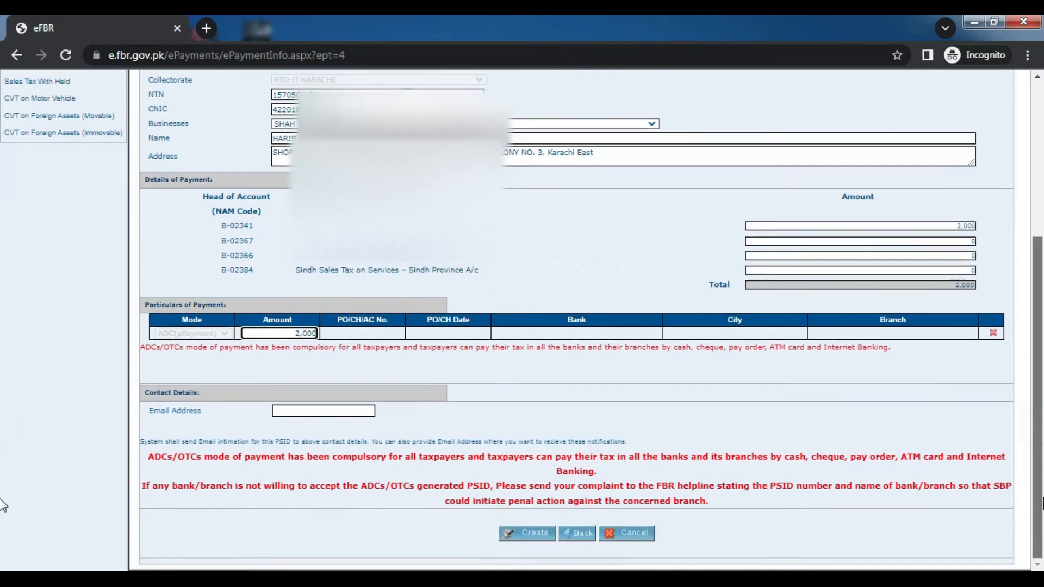
left_click(280, 412)
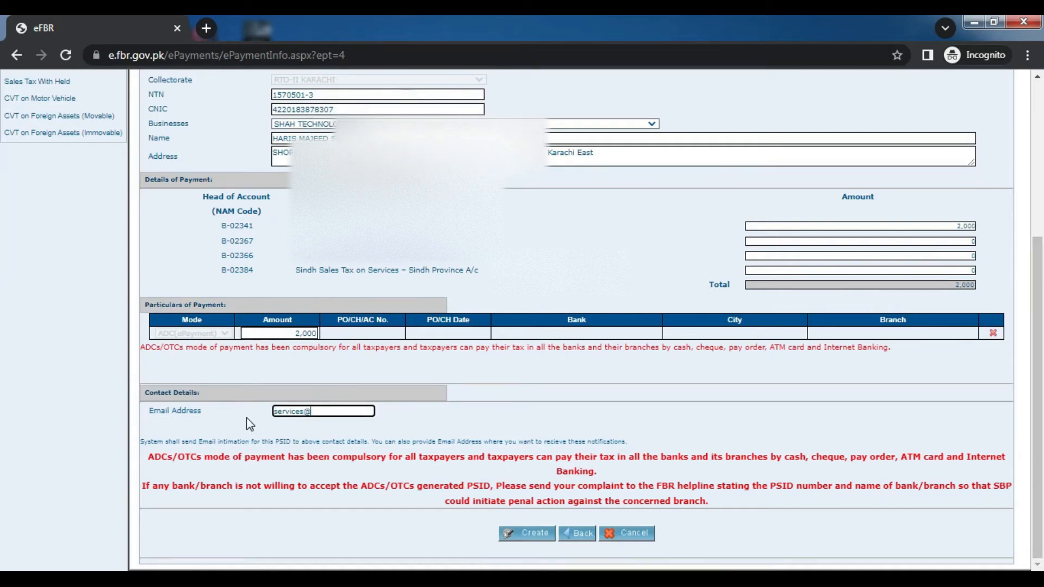
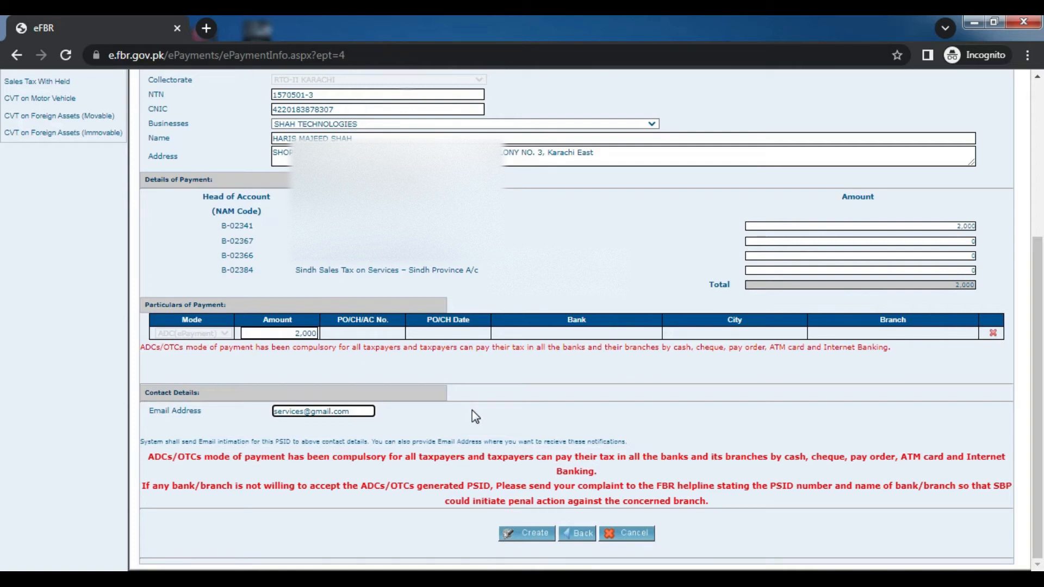
left_click(514, 537)
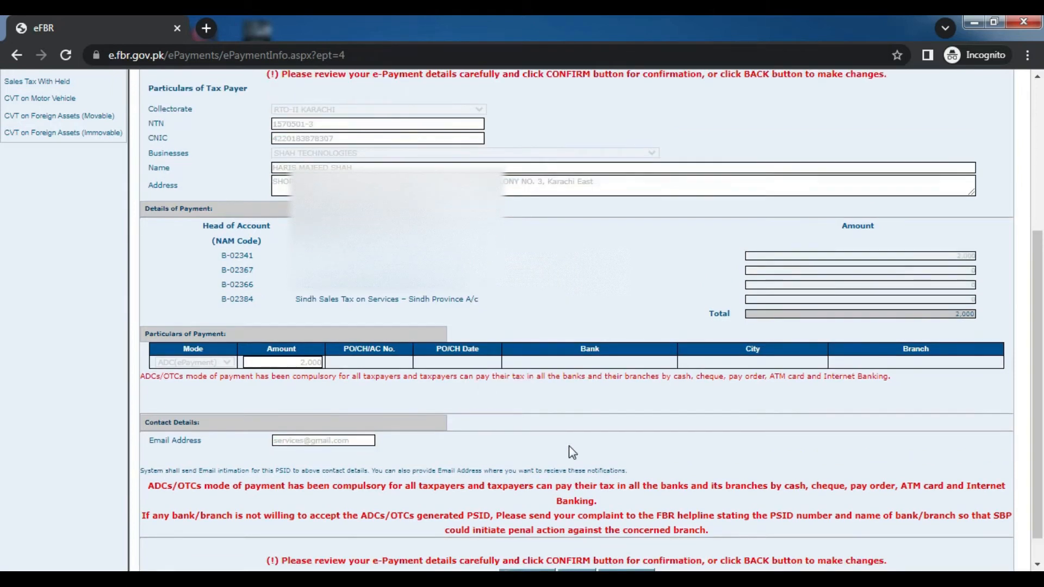
Review the 2,000 Sales Tax payment details and confirm them to issue the PSID
scroll(569, 447, "up", 1)
left_click_drag(1043, 383, 1042, 456)
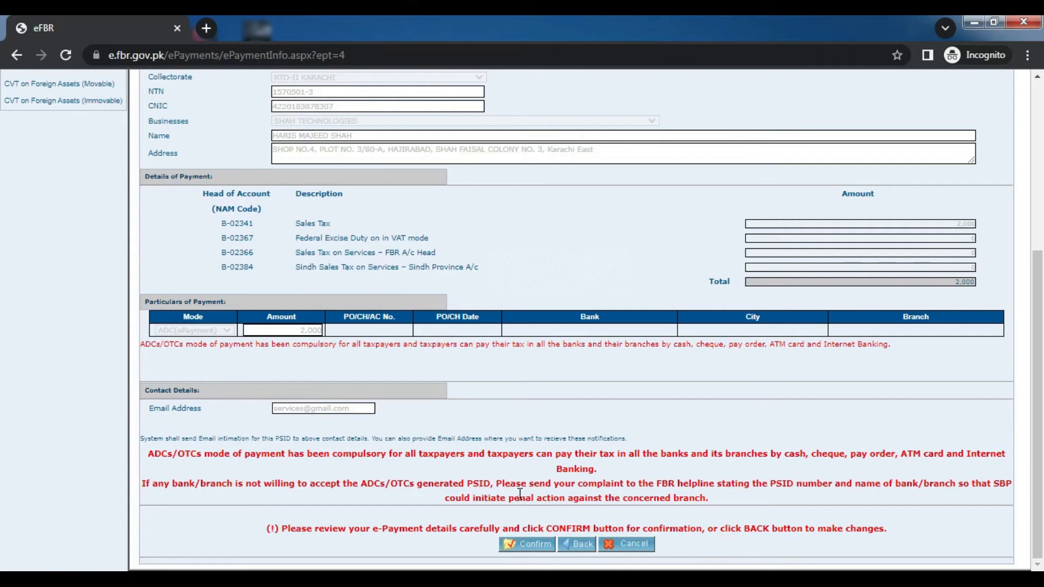
scroll(5, 408, "up", 5)
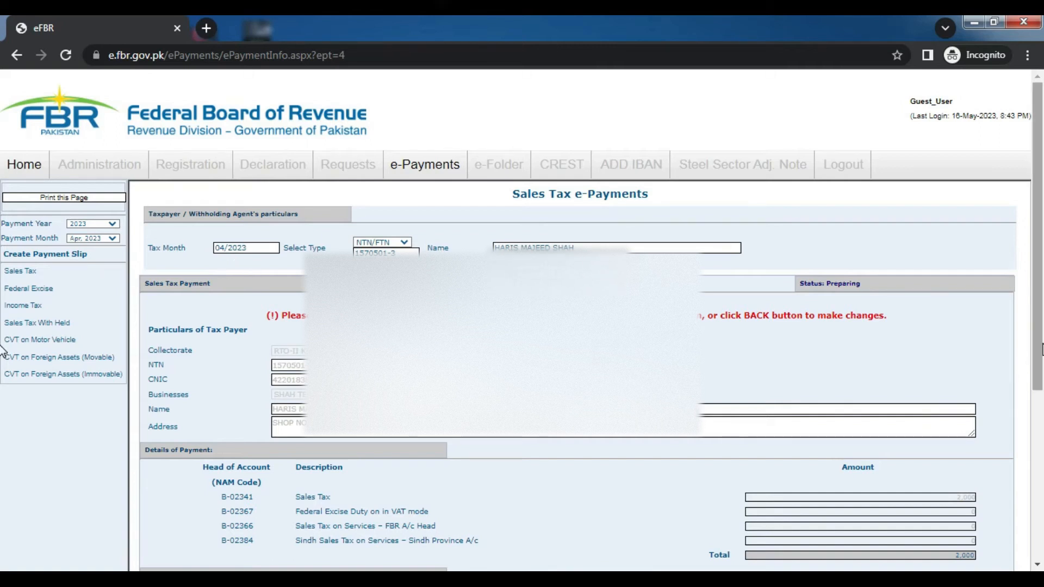
scroll(5, 352, "down", 4)
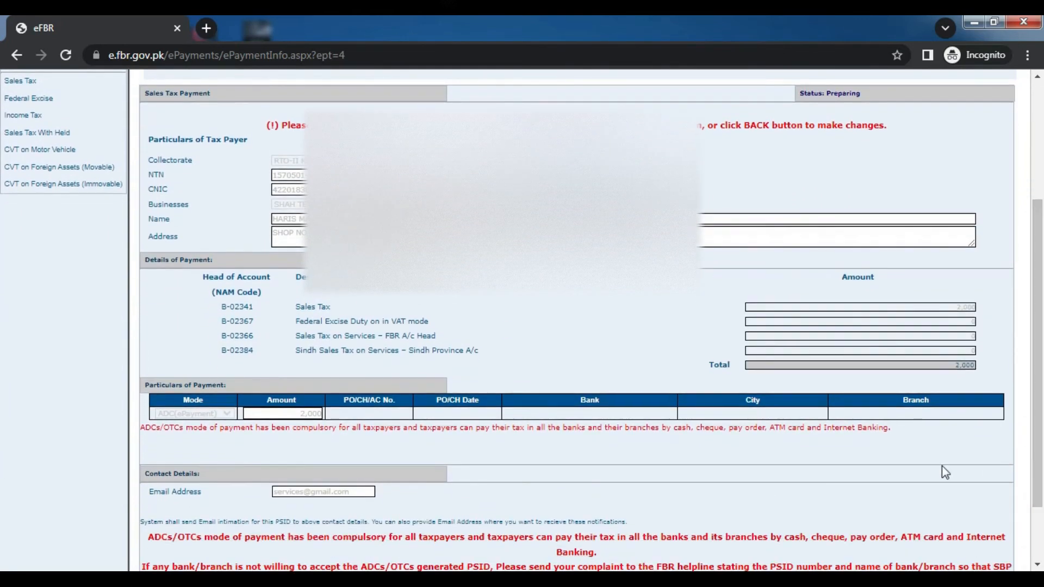
scroll(2, 489, "down", 2)
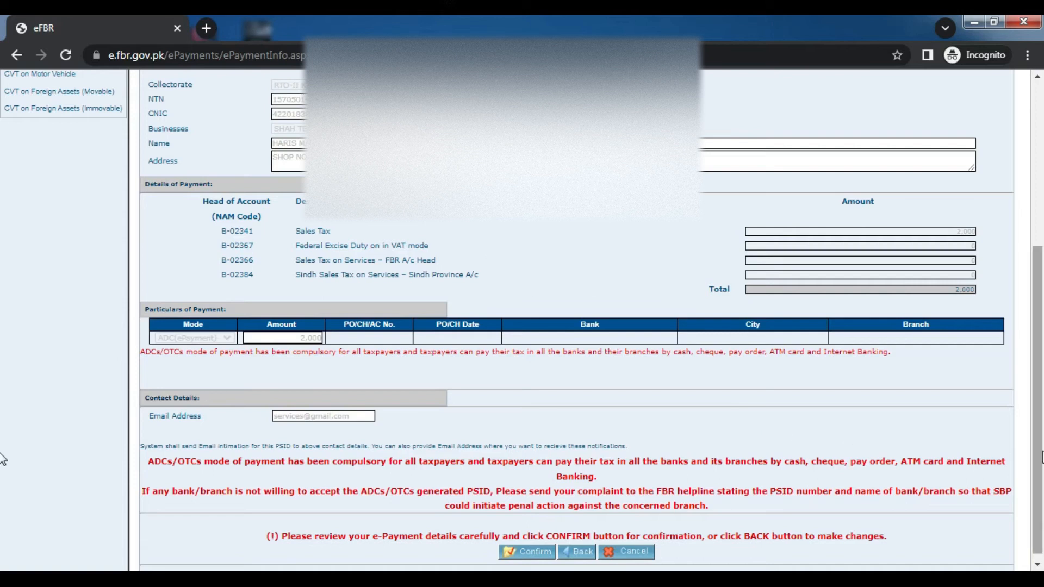
scroll(2, 454, "down", 1)
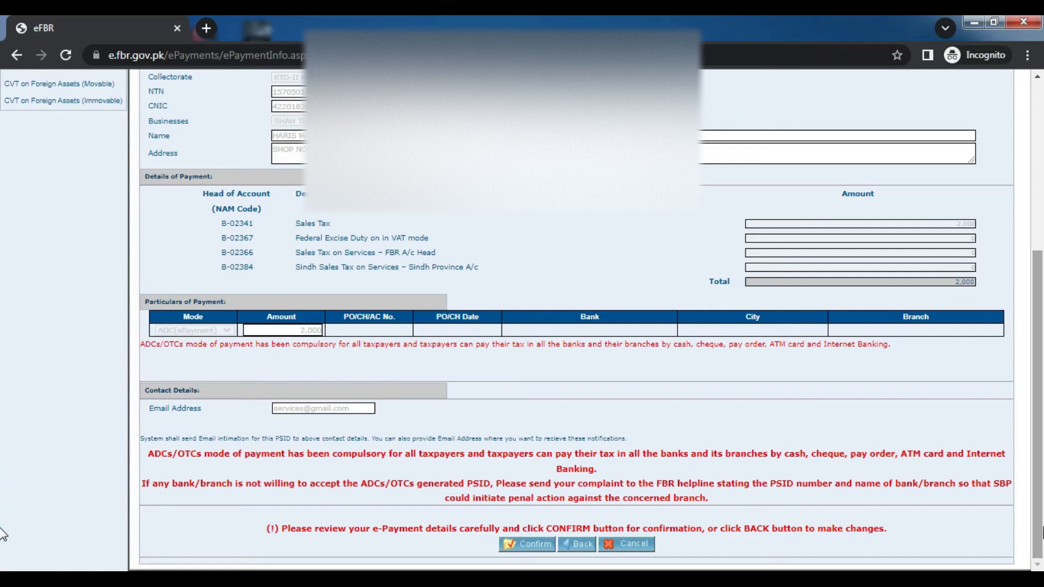
scroll(1036, 532, "up", 5)
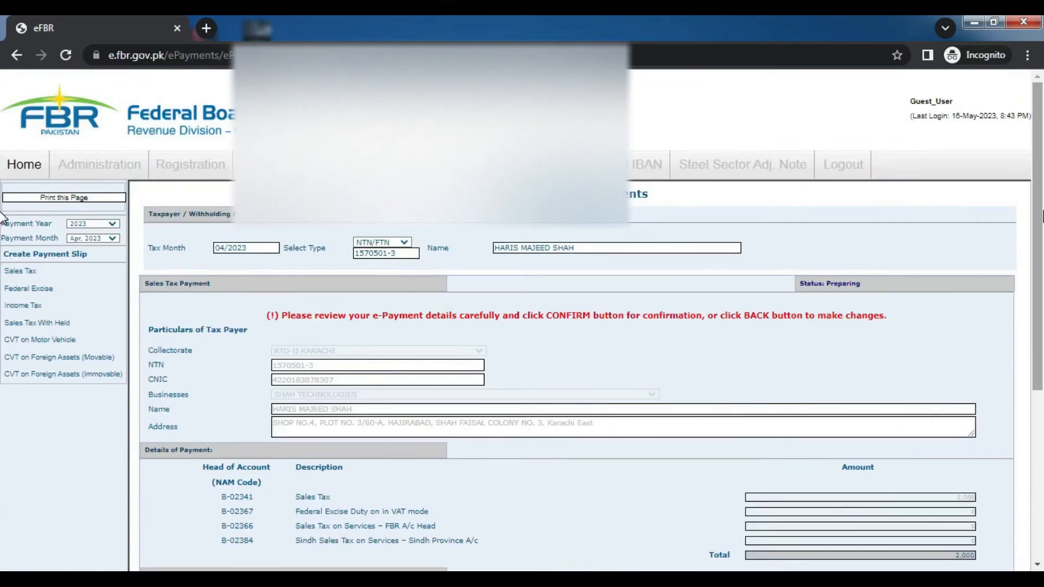
scroll(2, 239, "down", 5)
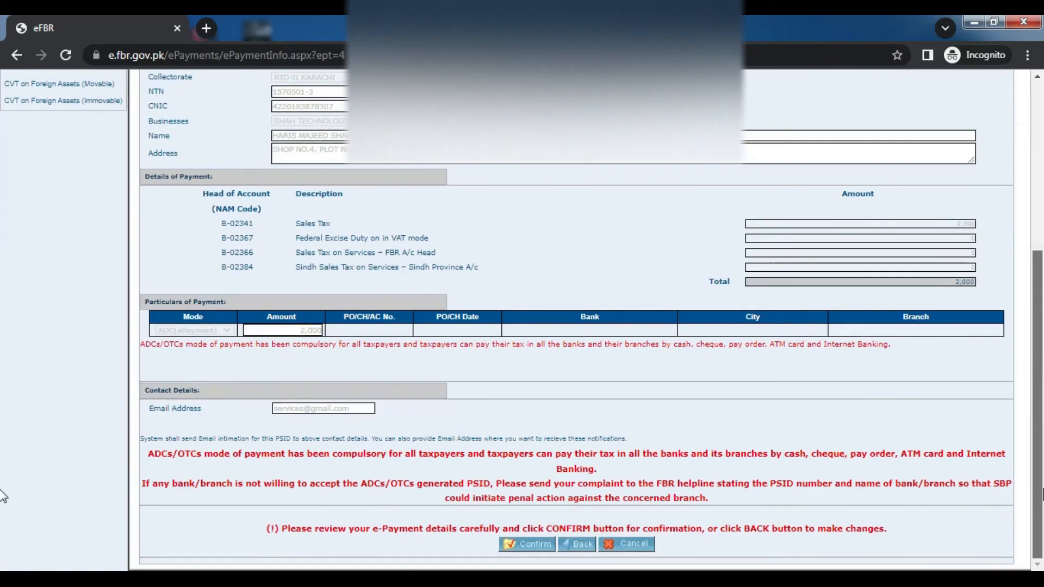
left_click(514, 550)
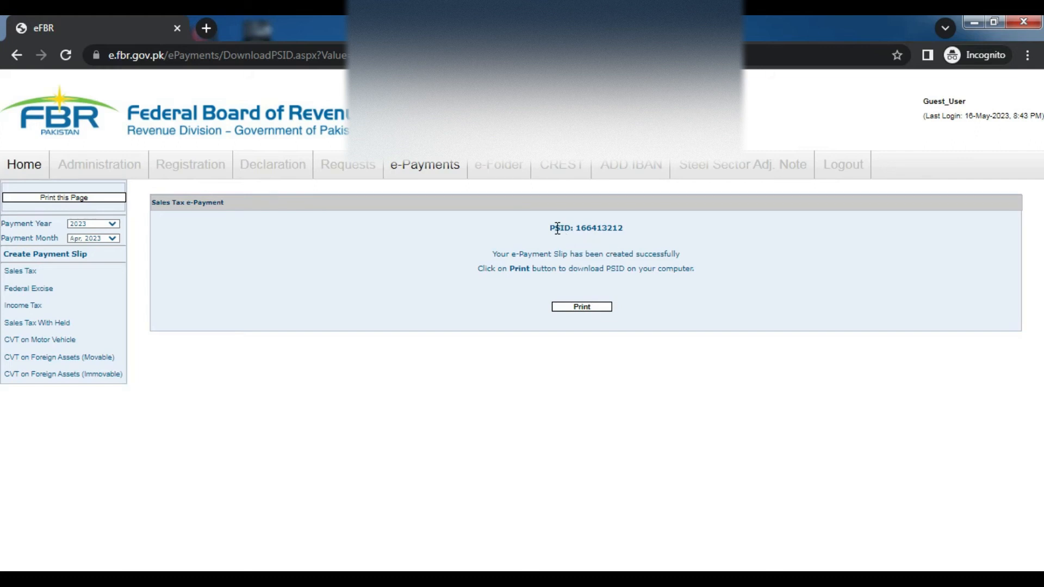
Print the PSID slip to download it as a PDF and open the downloaded file
left_click(577, 311)
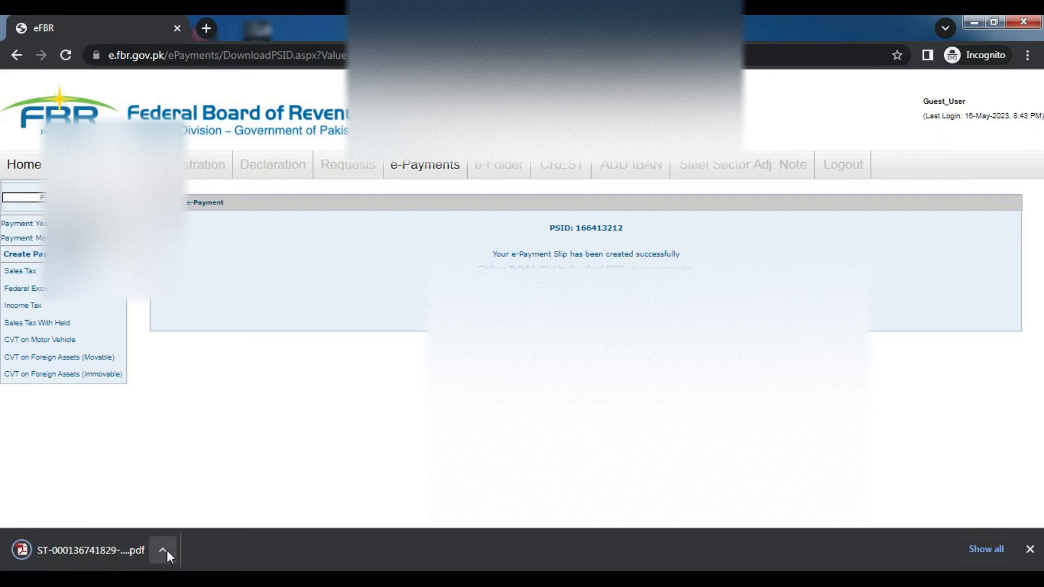
left_click(110, 548)
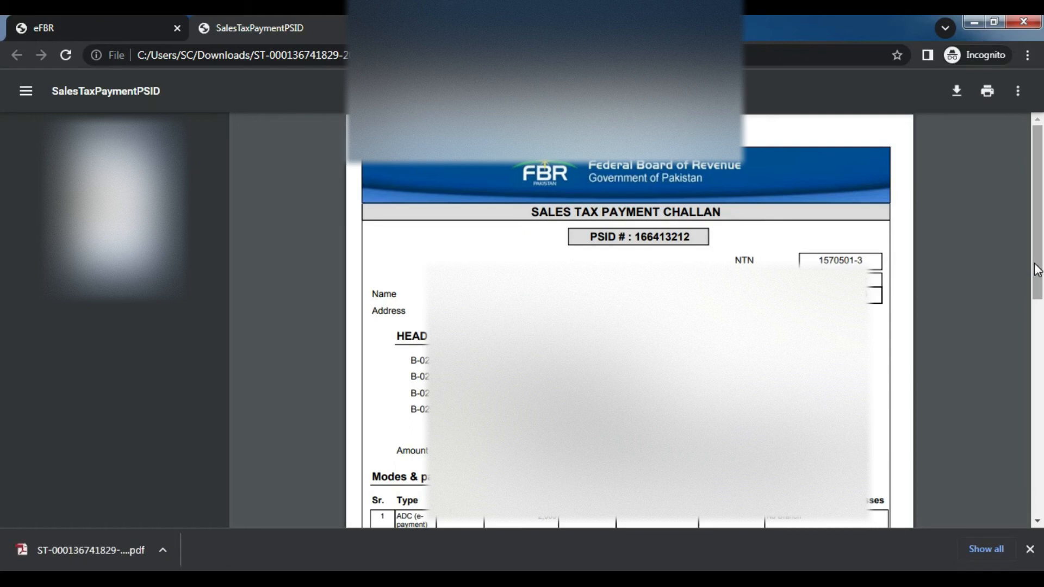
Scroll through the downloaded Sales Tax payment challan PDF
scroll(1037, 304, "down", 4)
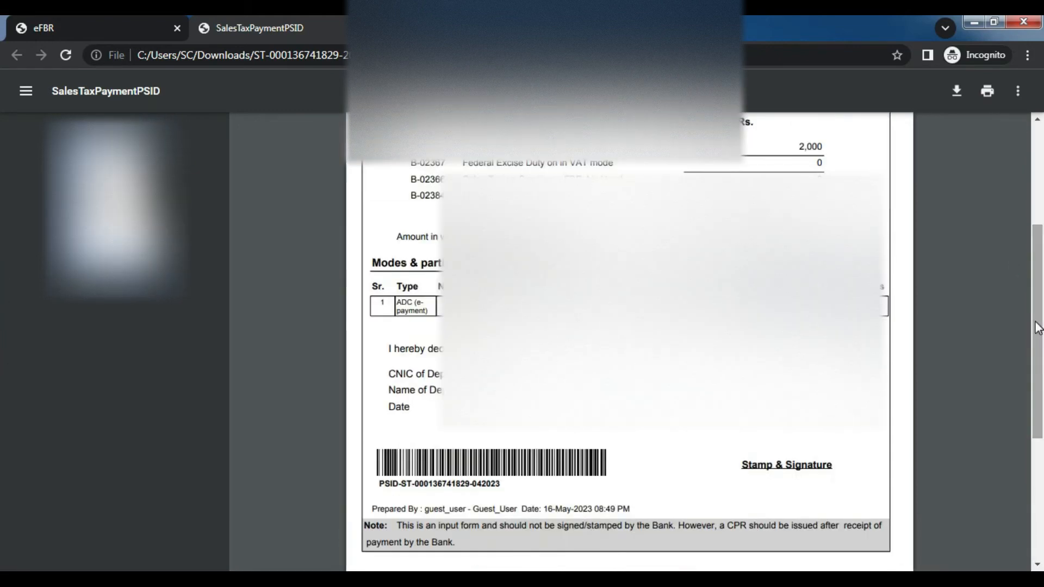
scroll(1037, 326, "down", 4)
scroll(1041, 342, "up", 10)
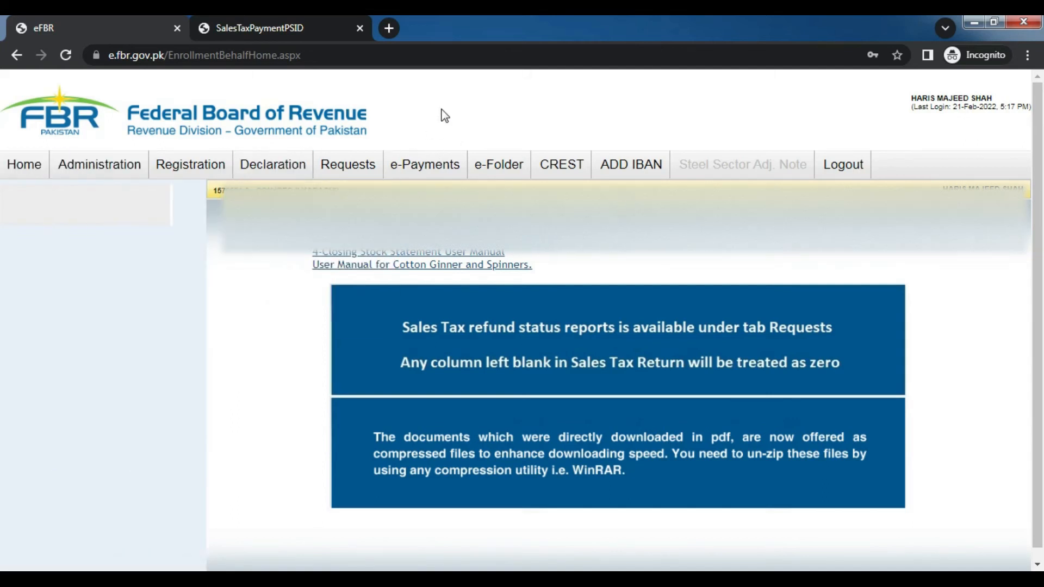
Start a new Sales Tax e-payment for Payment Year 2023, month Apr, 2023, and load the slip form
mouse_move(428, 158)
mouse_move(430, 256)
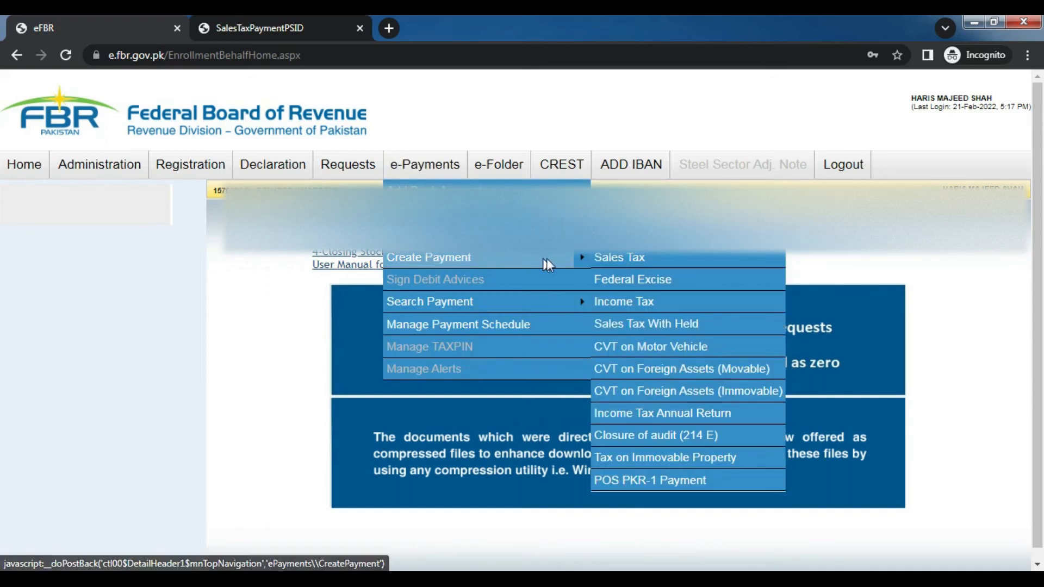
left_click(619, 263)
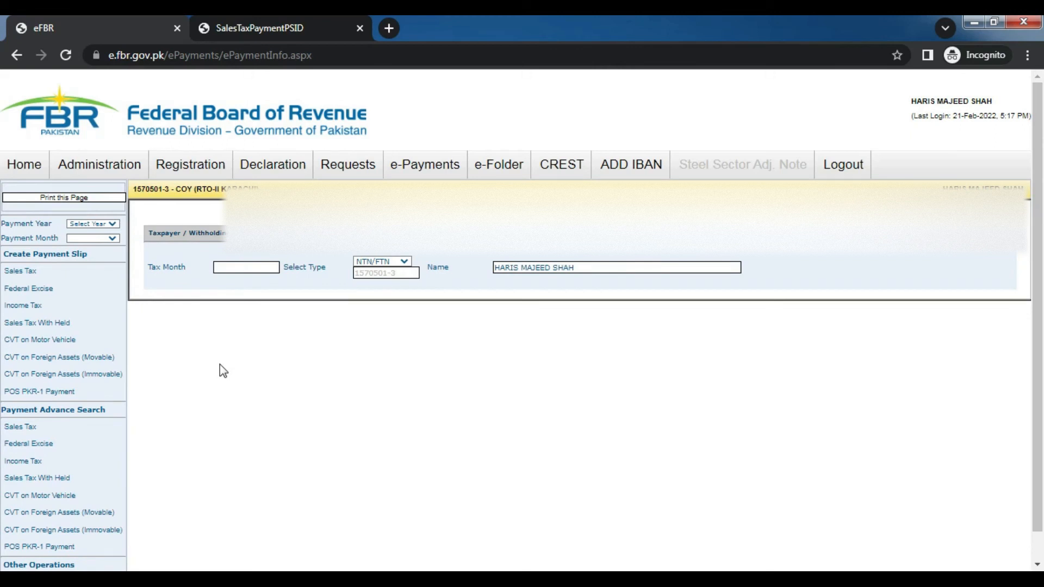
left_click(108, 224)
left_click(90, 244)
left_click(109, 237)
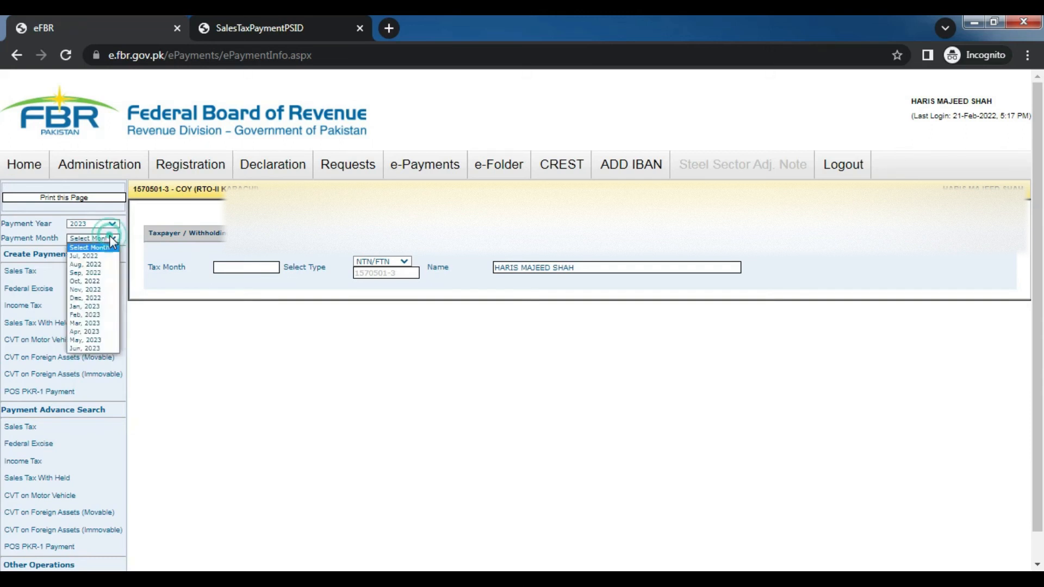
left_click(93, 332)
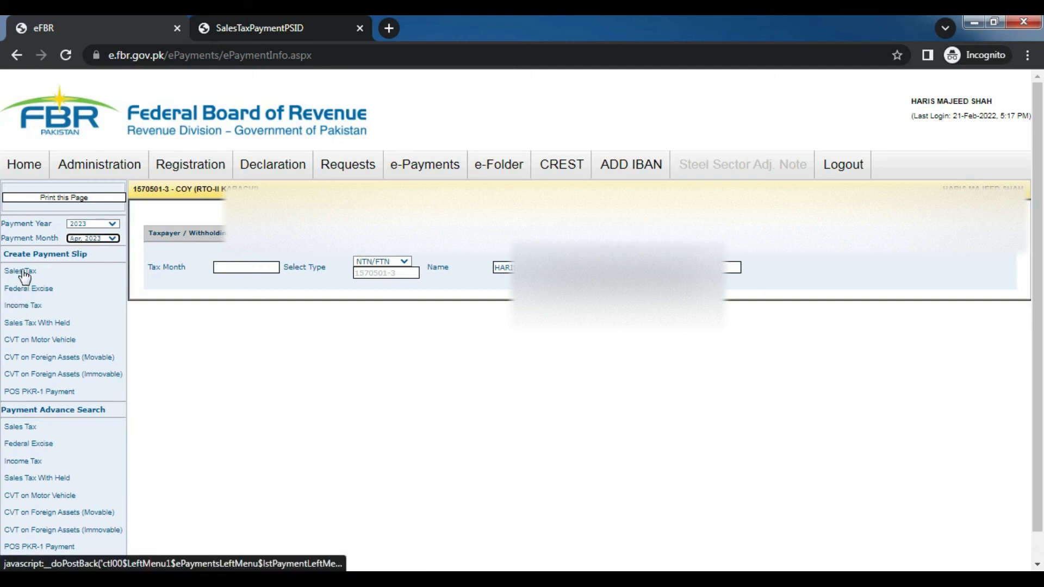
left_click(24, 271)
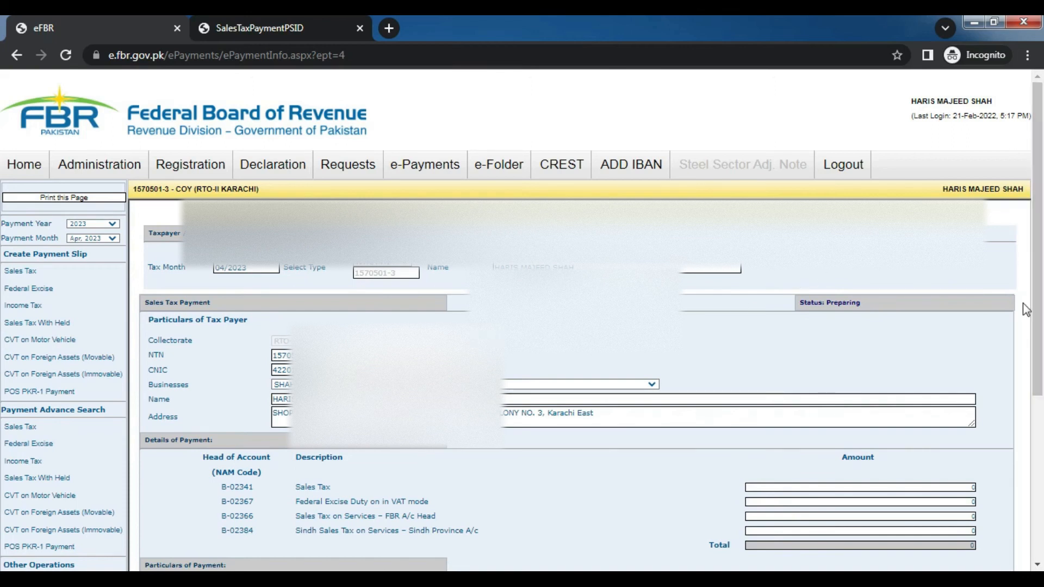
Enter 18,000 as the Sales Tax amount under B-02341
left_click_drag(1037, 310, 1040, 456)
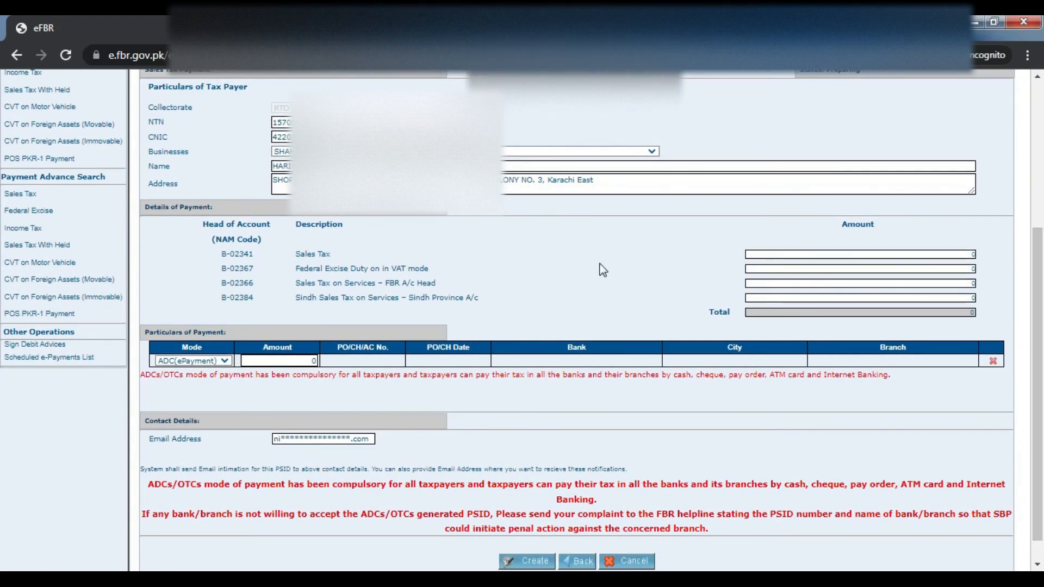
left_click(957, 254)
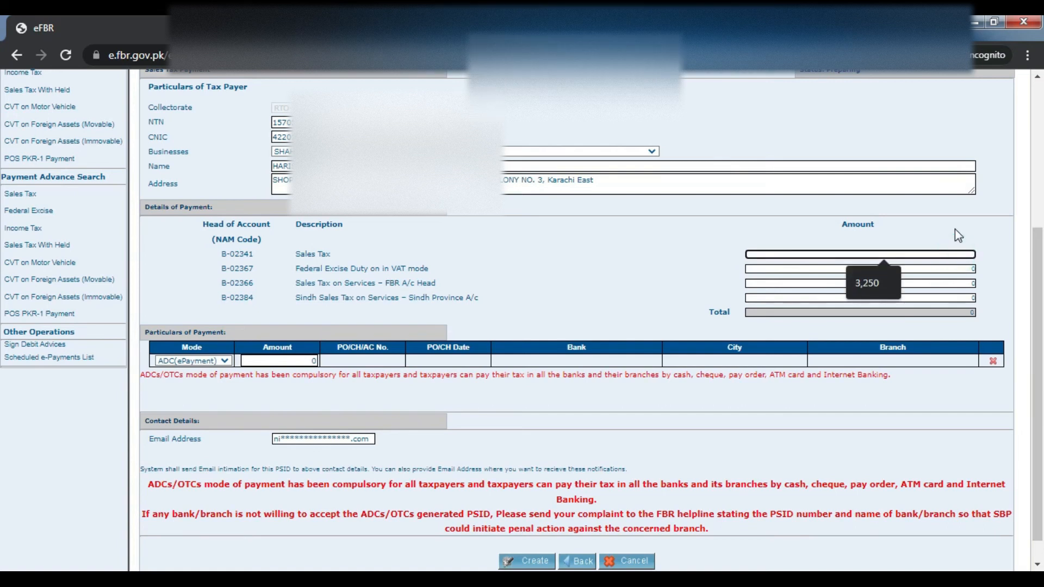
type("3")
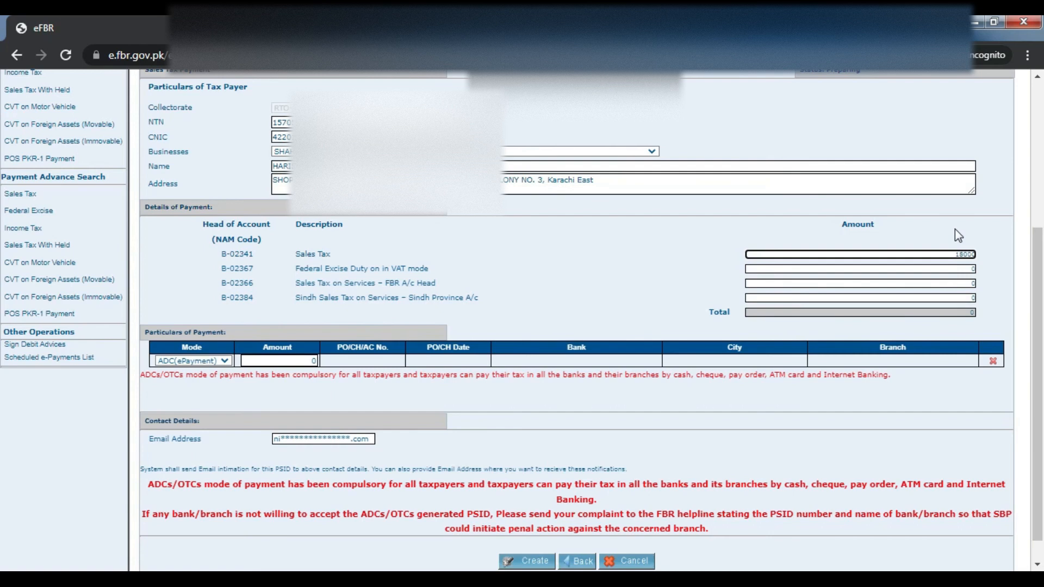
left_click(955, 229)
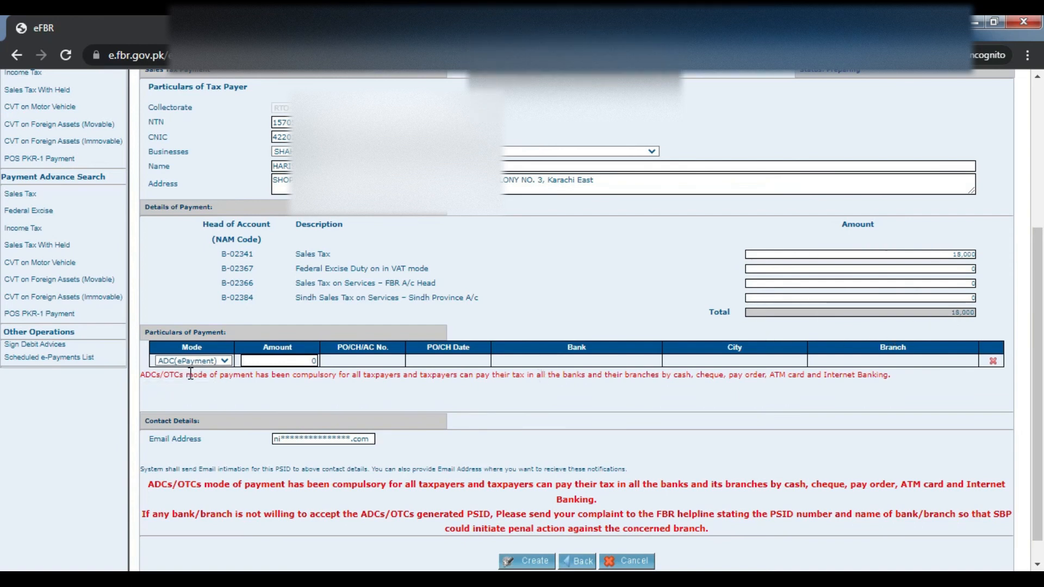
Keep ADC(ePayment) as the payment mode and set the paid amount to 18,000
left_click(226, 360)
left_click(226, 360)
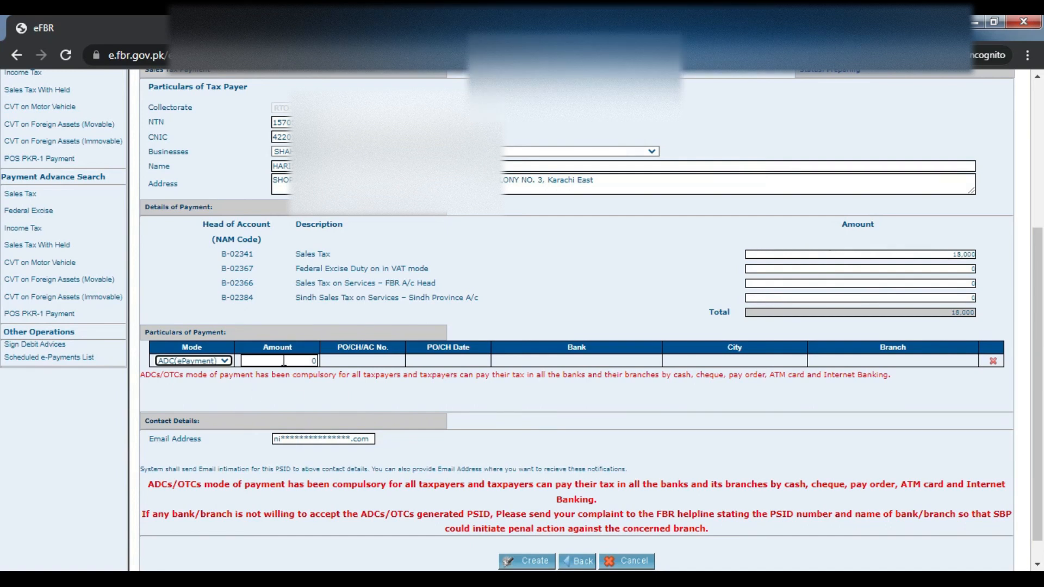
left_click(301, 359)
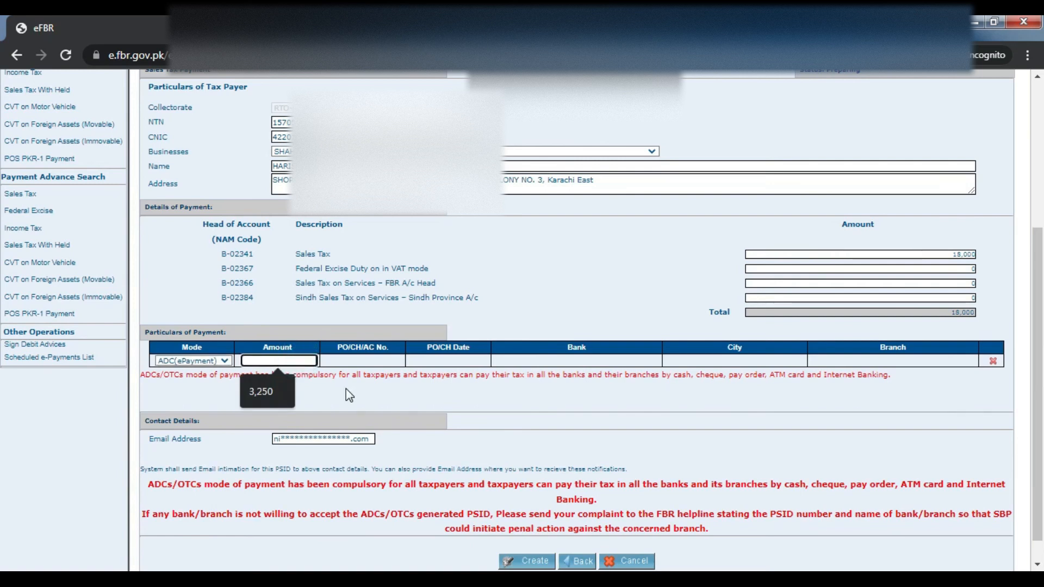
type("180000")
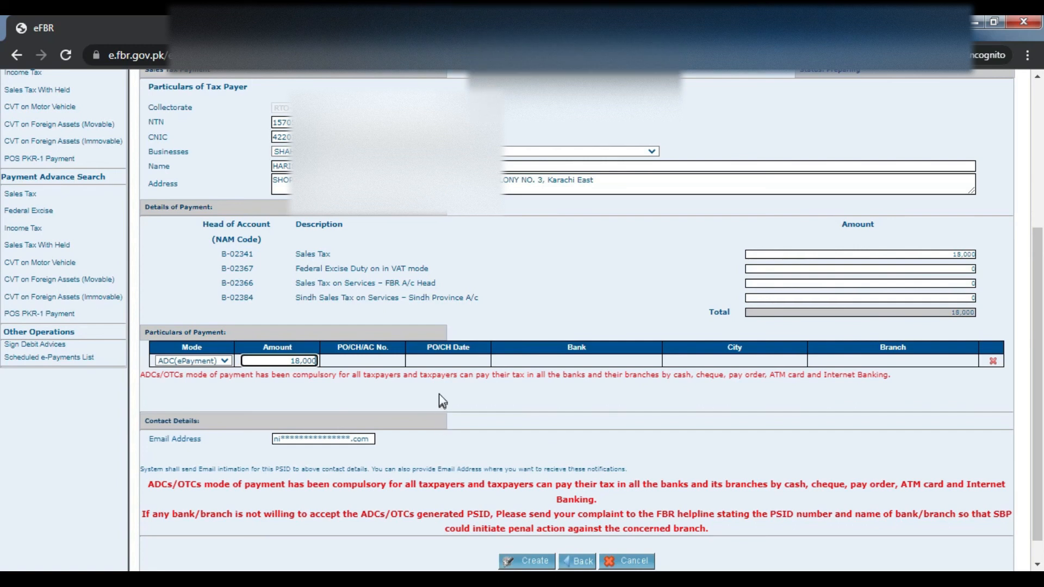
left_click(439, 393)
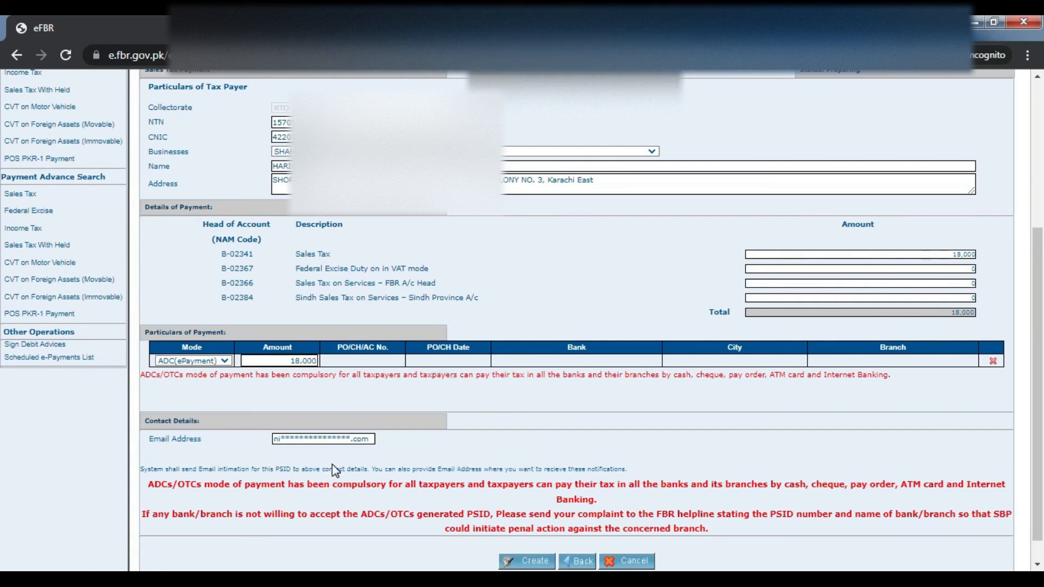
scroll(3, 480, "down", 1)
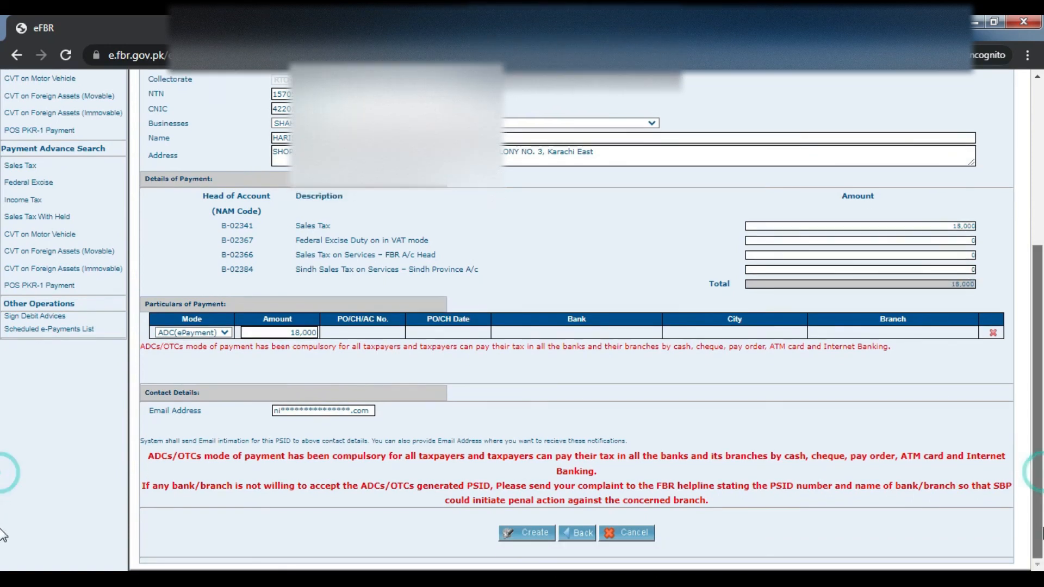
Create the 18,000 Sales Tax slip and review its details down to the Confirm buttons
left_click(509, 539)
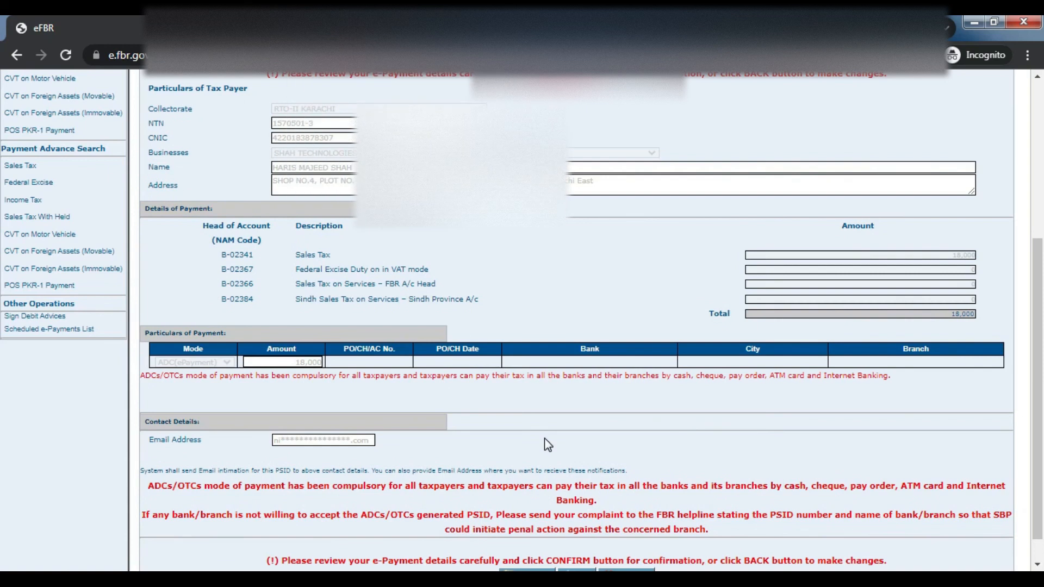
scroll(3, 271, "down", 1)
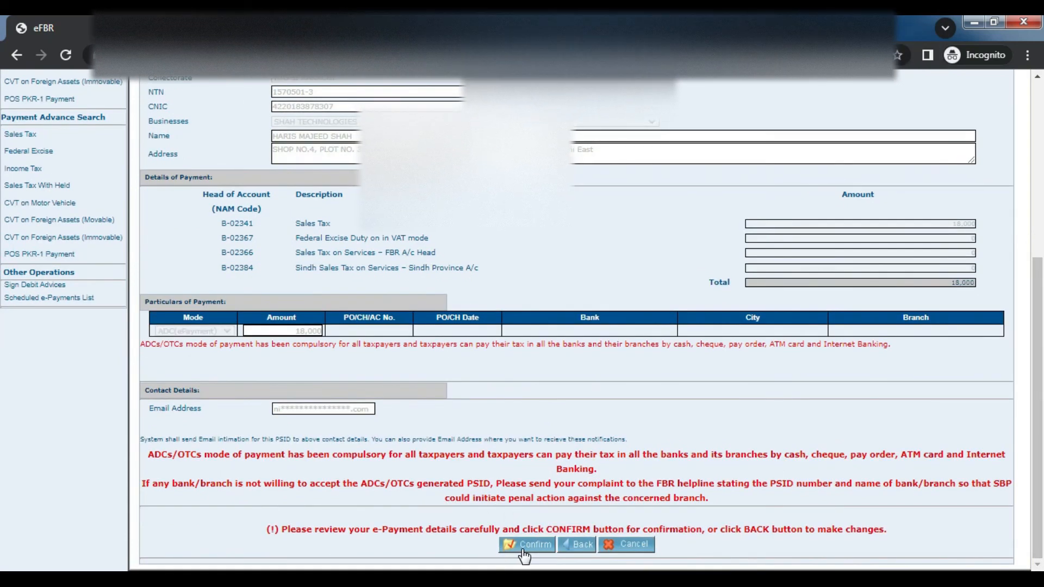
left_click_drag(1042, 430, 1042, 156)
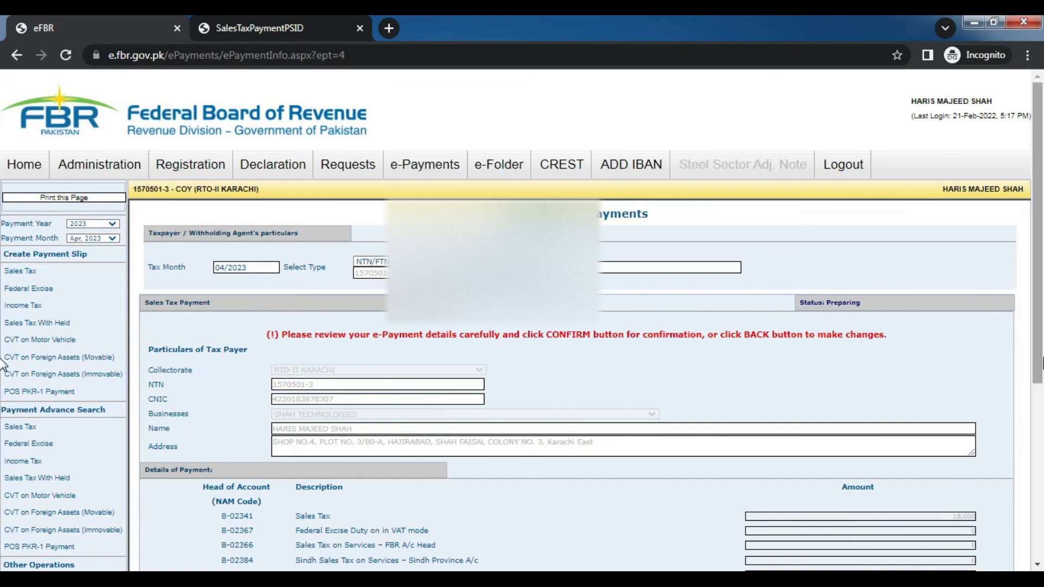
scroll(3, 380, "down", 5)
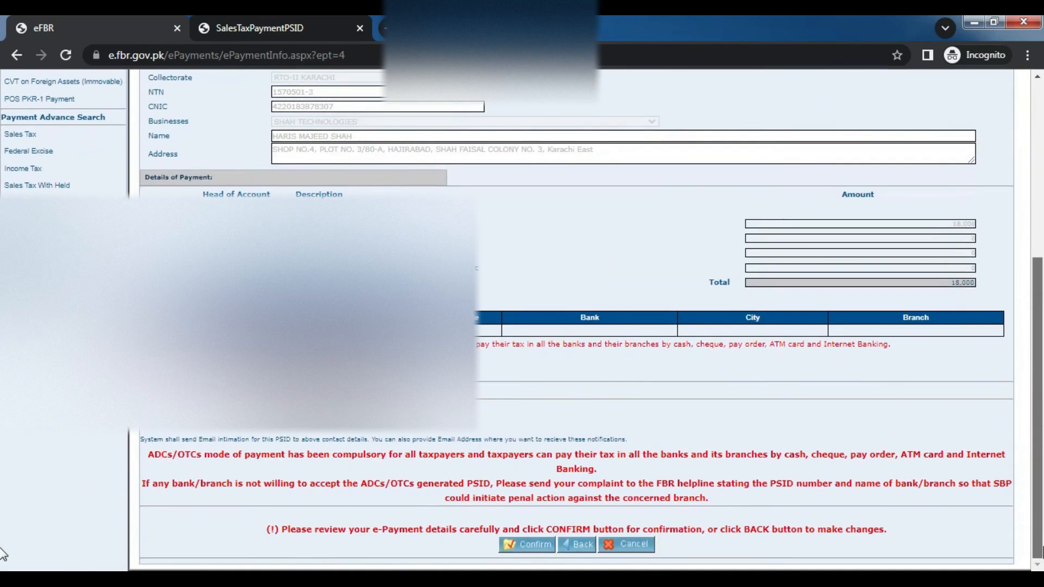
scroll(4, 343, "up", 5)
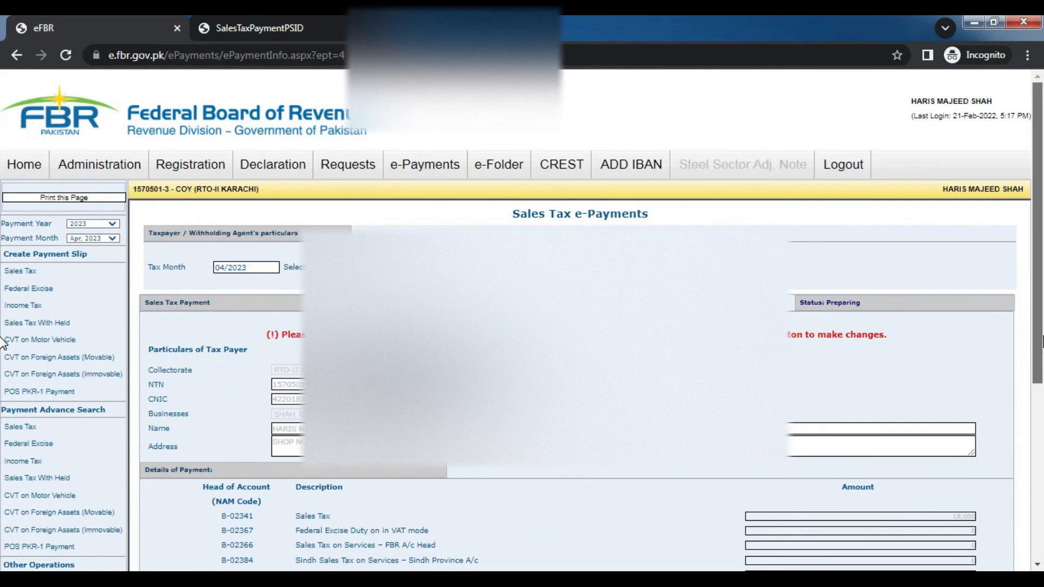
scroll(4, 380, "down", 5)
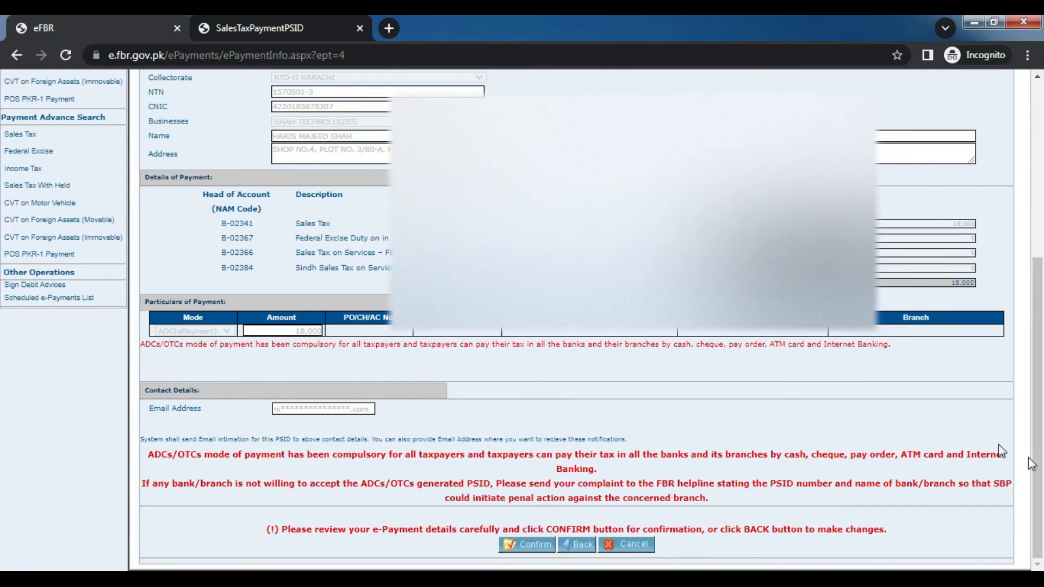
scroll(1028, 458, "up", 5)
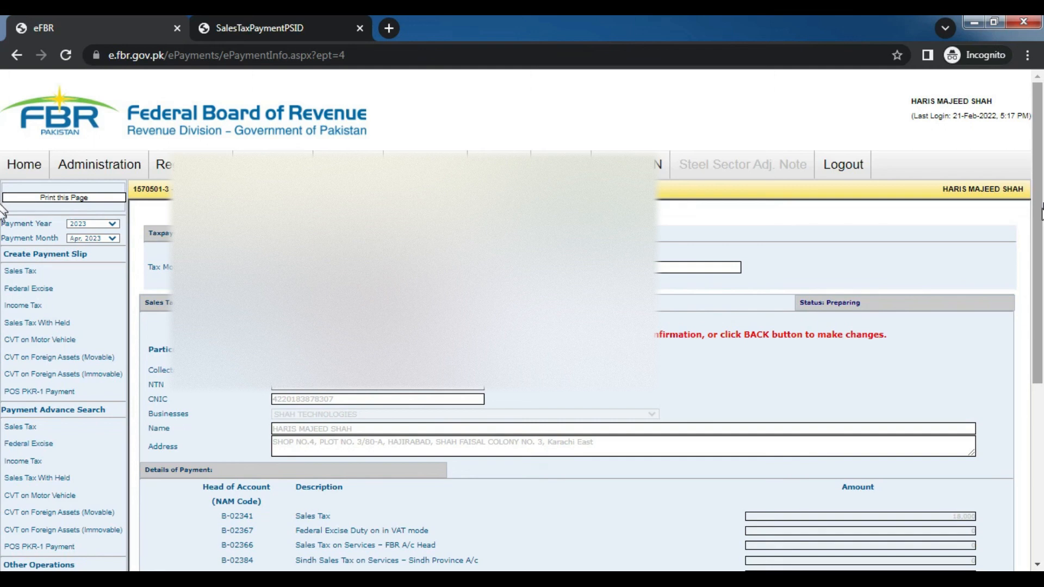
left_click_drag(1039, 212, 1039, 481)
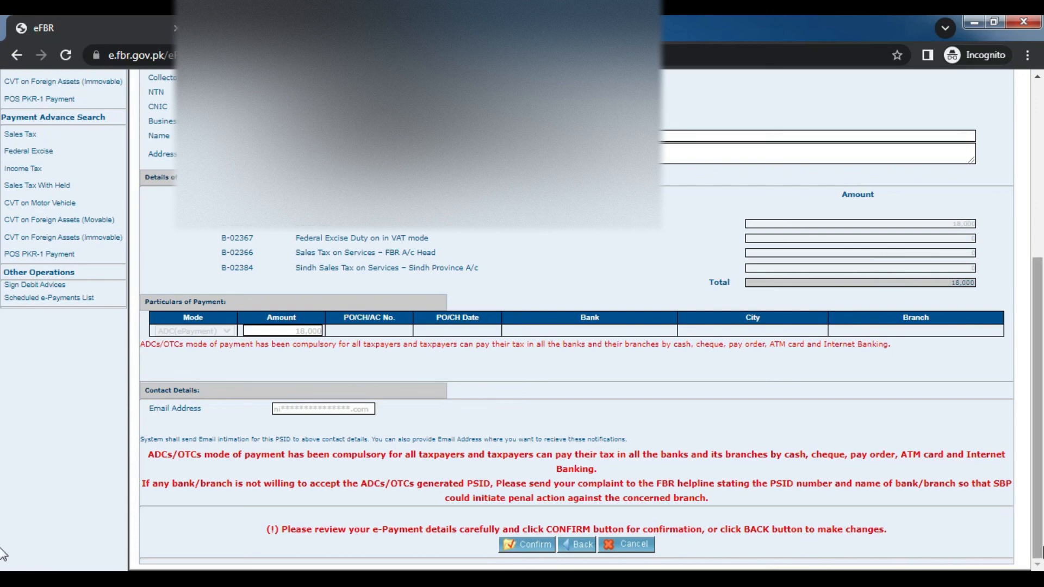
scroll(4, 538, "up", 5)
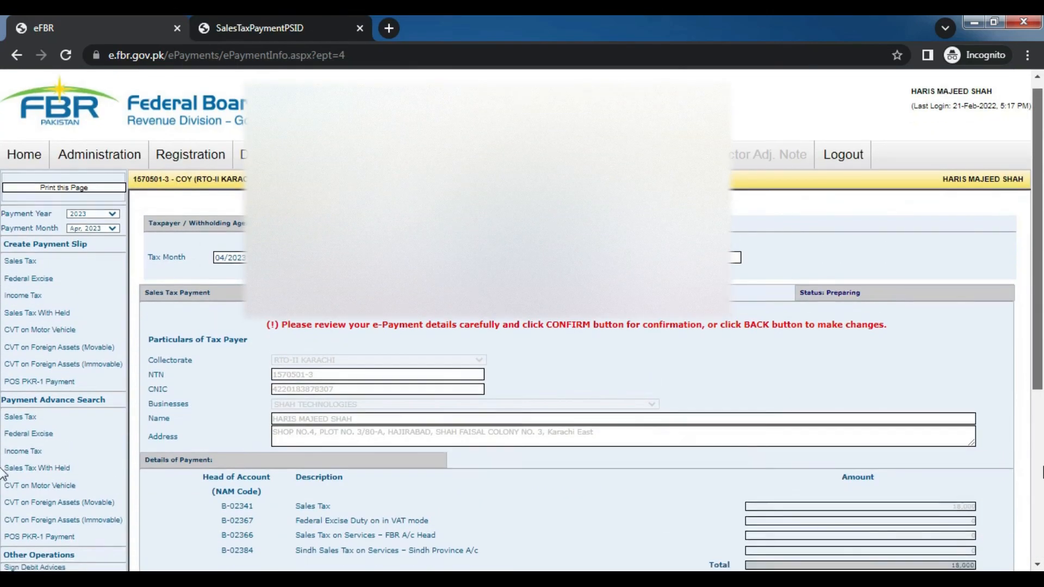
scroll(5, 467, "down", 5)
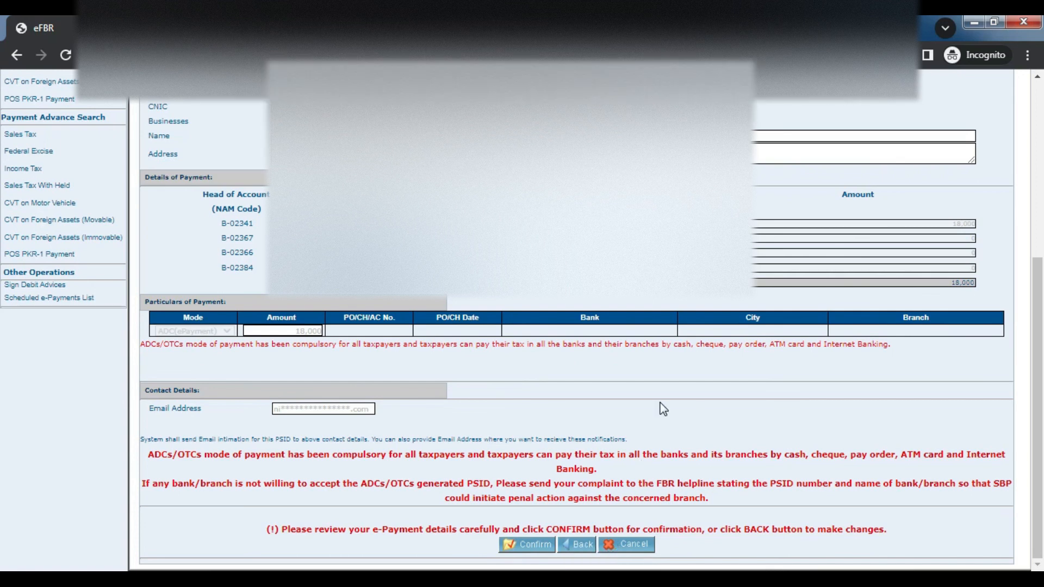
scroll(663, 408, "up", 2)
scroll(663, 409, "up", 1)
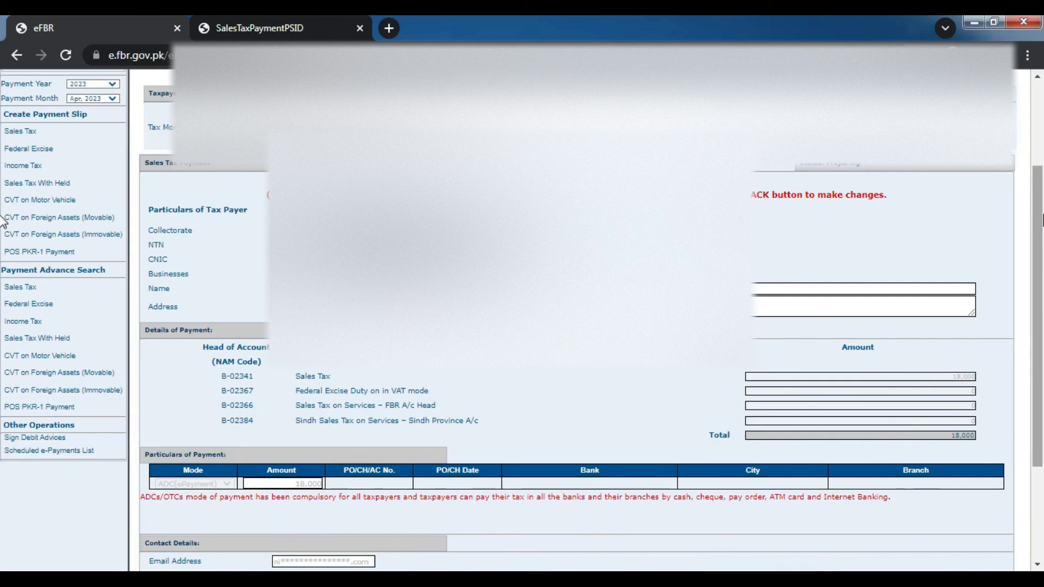
scroll(3, 220, "up", 2)
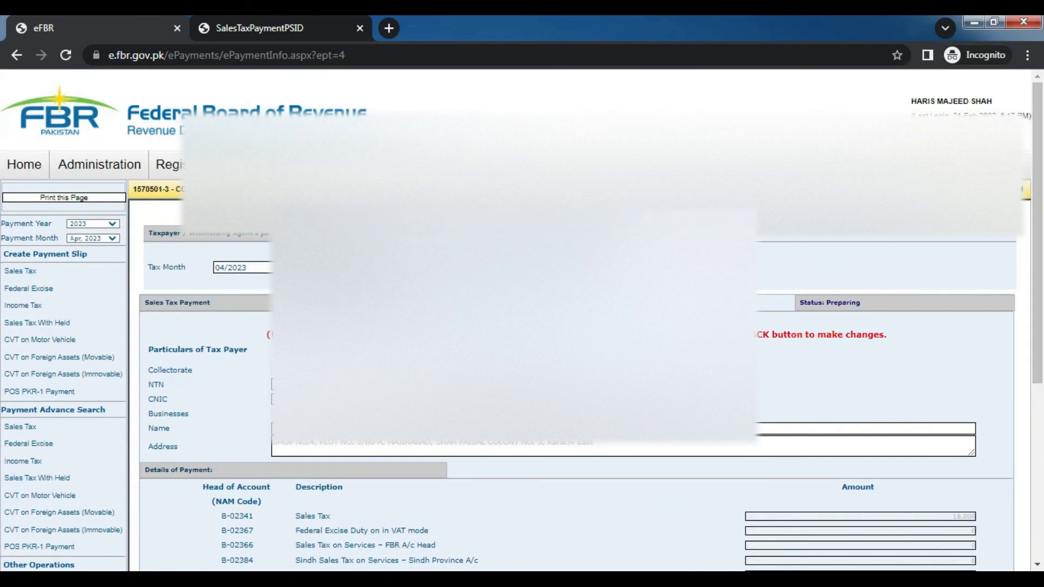